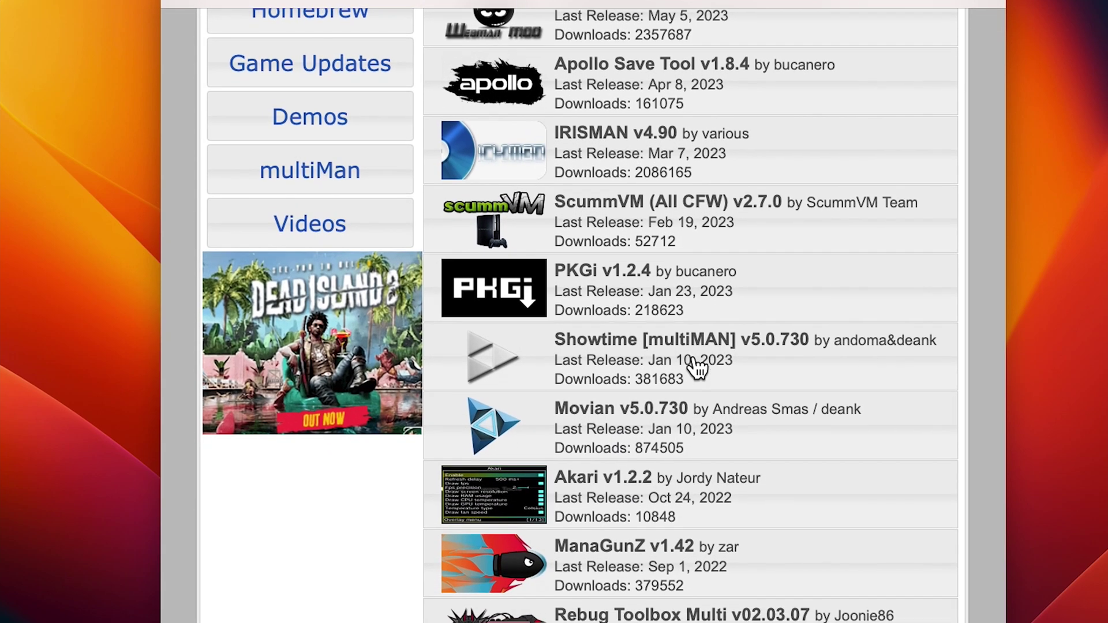
- Expand the ManaGunZ v1.42 entry and place its downloaded FileManager and ManaGunZ packages on the desktop
{"action": "left_click", "coordinate": [792, 487]}
{"action": "scroll", "coordinate": [791, 488], "scroll_direction": "down", "scroll_amount": 4}
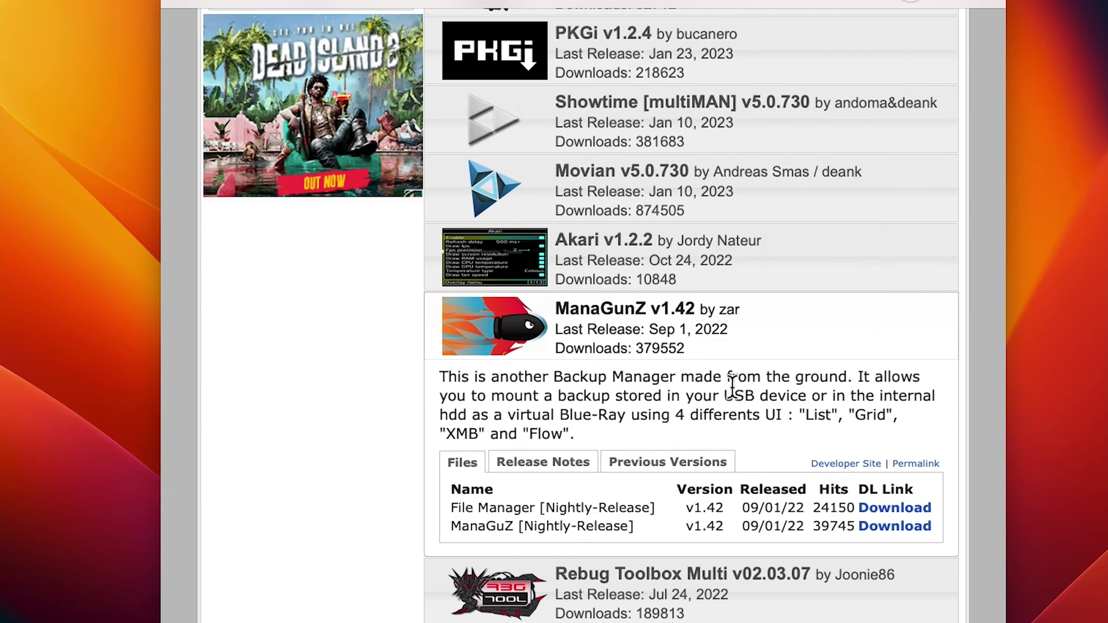
{"action": "left_click", "coordinate": [906, 2]}
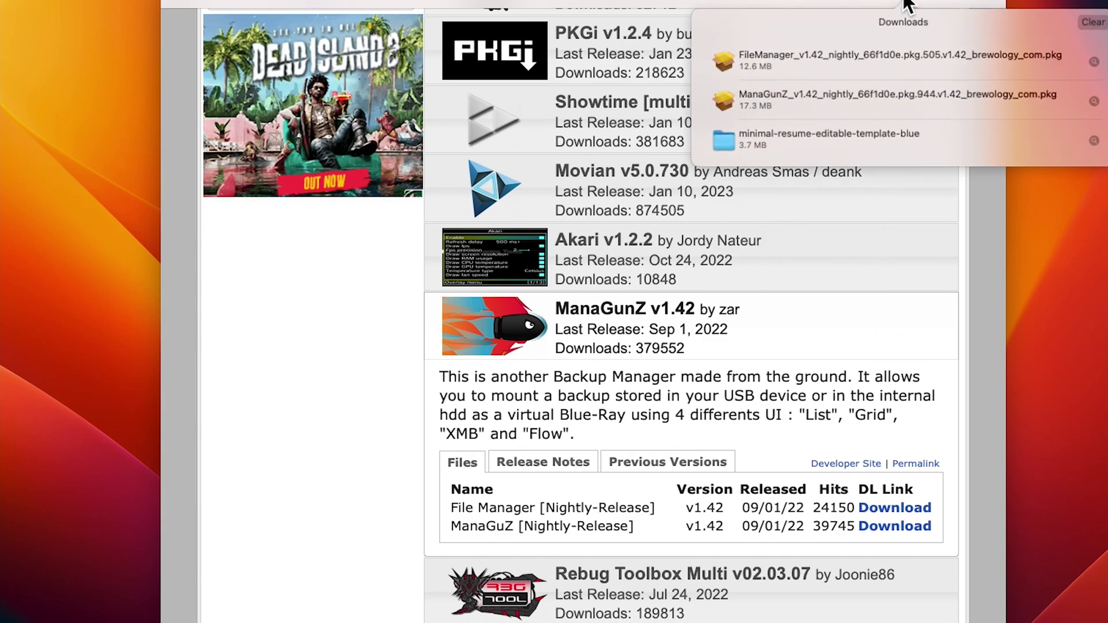
{"action": "left_click_drag", "start_coordinate": [768, 54], "coordinate": [61, 123]}
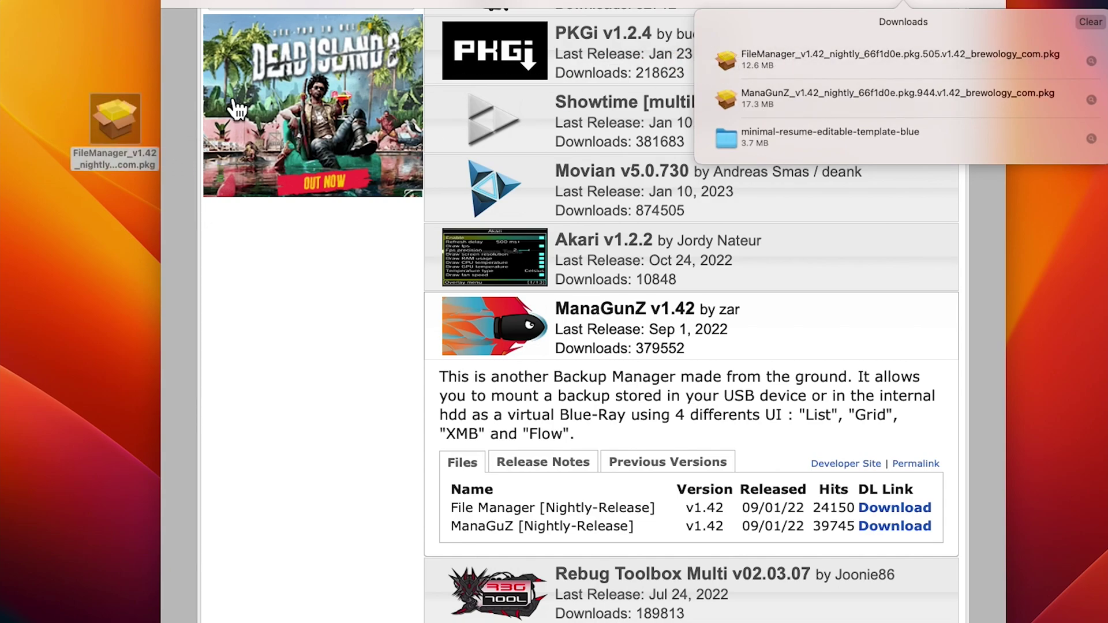
{"action": "left_click_drag", "start_coordinate": [110, 262], "coordinate": [92, 219]}
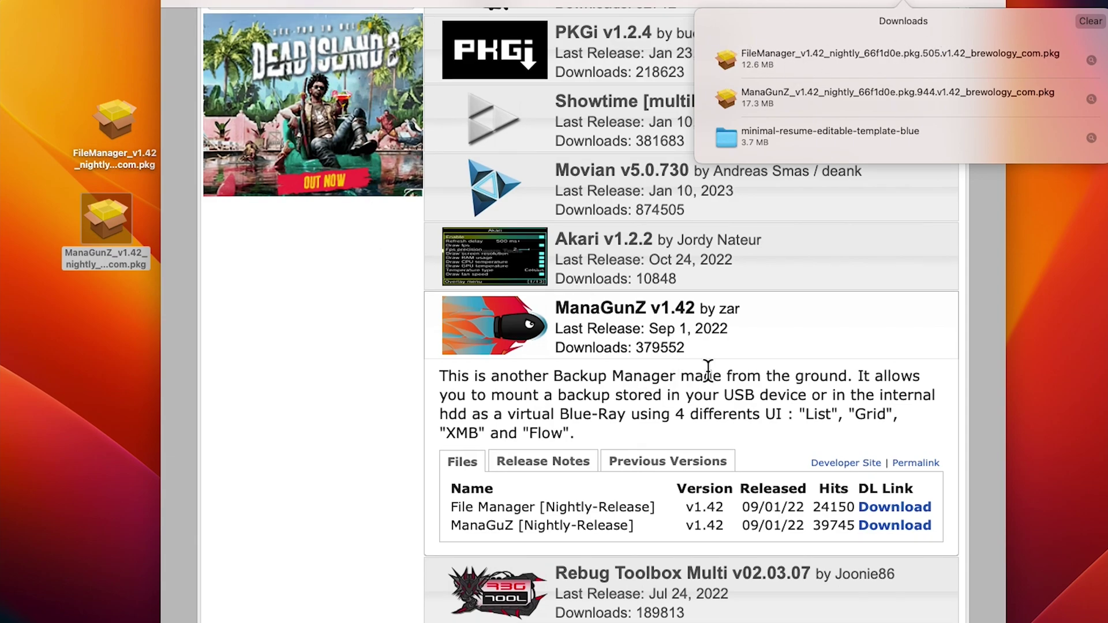
- Copy the FileManager and ManaGunZ packages to the root of the SUBSCRIBE USB drive and eject the drive
{"action": "left_click", "coordinate": [826, 355]}
{"action": "scroll", "coordinate": [335, 260], "scroll_direction": "up", "scroll_amount": 10}
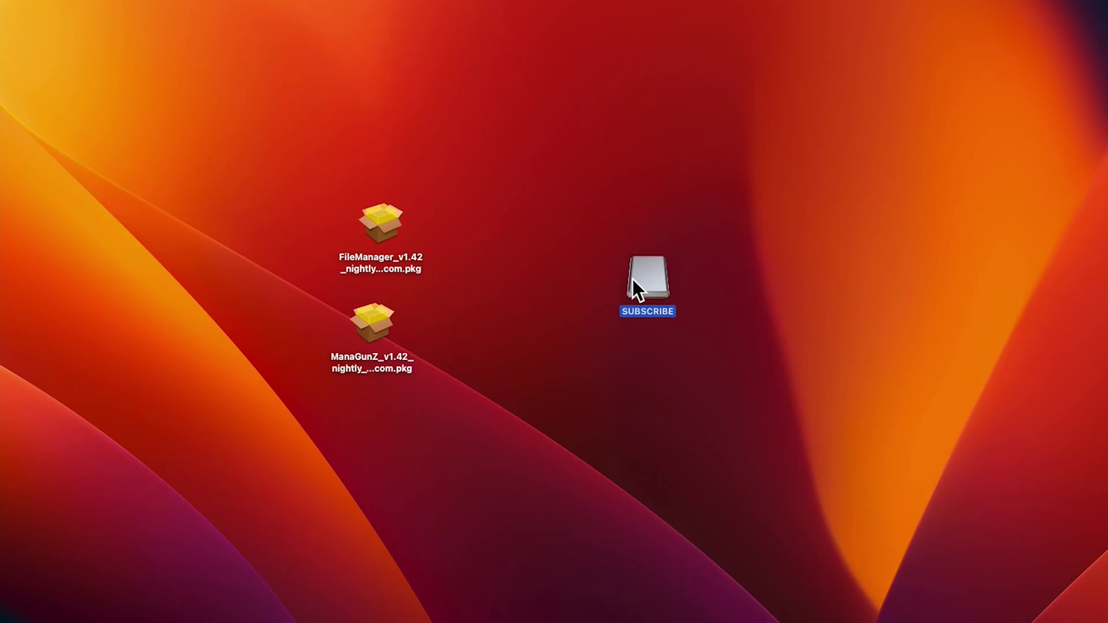
{"action": "left_click_drag", "start_coordinate": [633, 279], "coordinate": [565, 292]}
{"action": "double_click", "coordinate": [565, 291]}
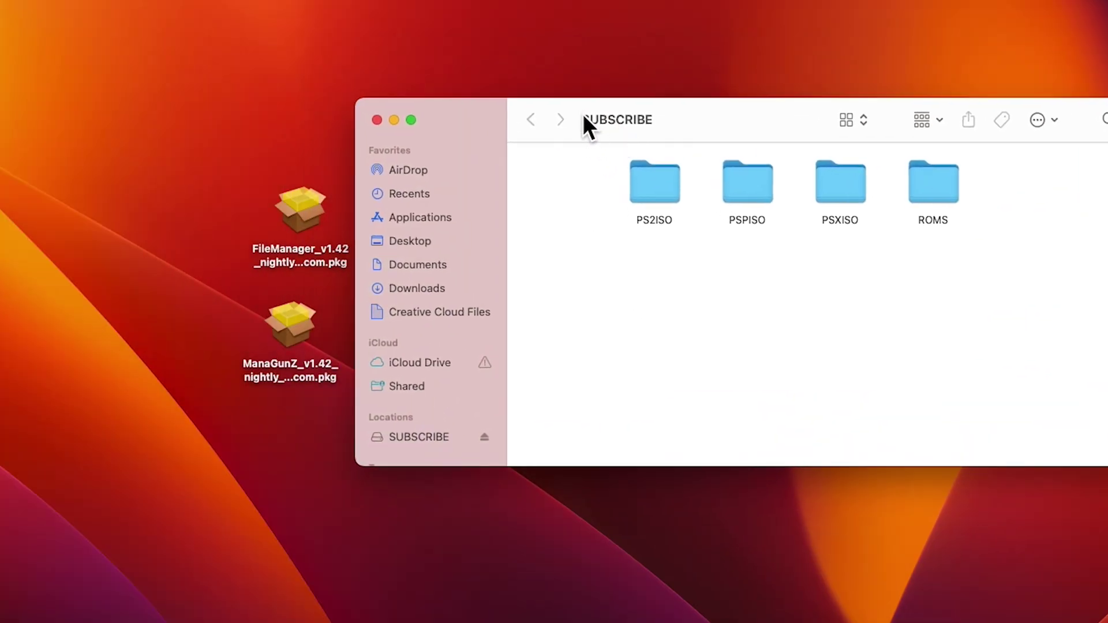
{"action": "left_click_drag", "start_coordinate": [181, 217], "coordinate": [578, 253]}
{"action": "left_click_drag", "start_coordinate": [604, 127], "coordinate": [346, 110]}
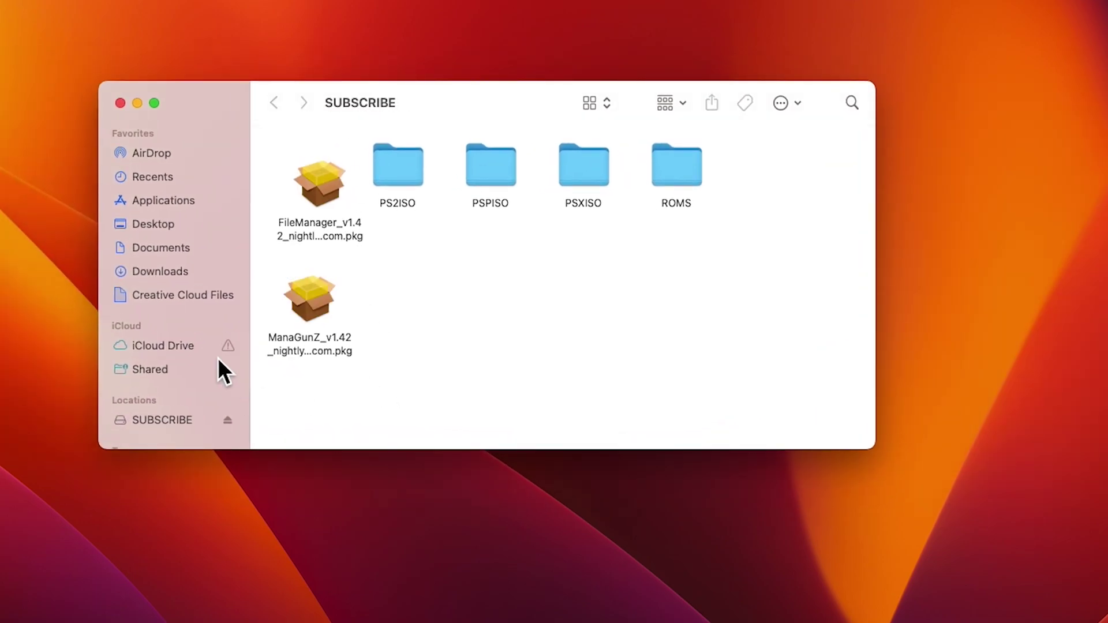
{"action": "scroll", "coordinate": [218, 359], "scroll_direction": "down", "scroll_amount": 1}
{"action": "left_click", "coordinate": [121, 103]}
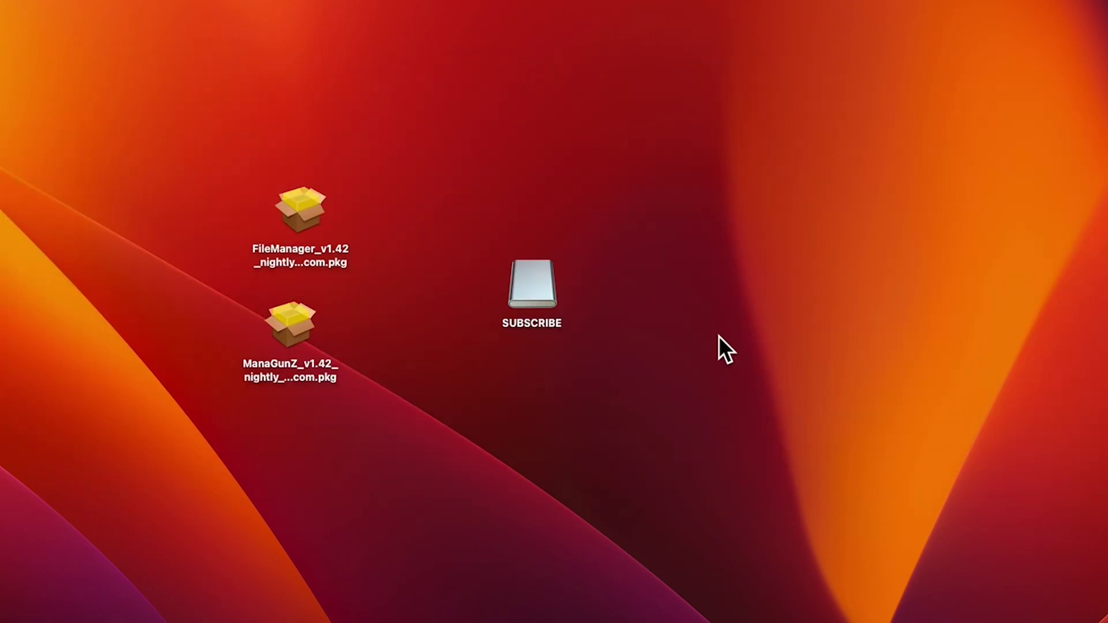
{"action": "right_click", "coordinate": [518, 261]}
{"action": "left_click", "coordinate": [584, 296]}
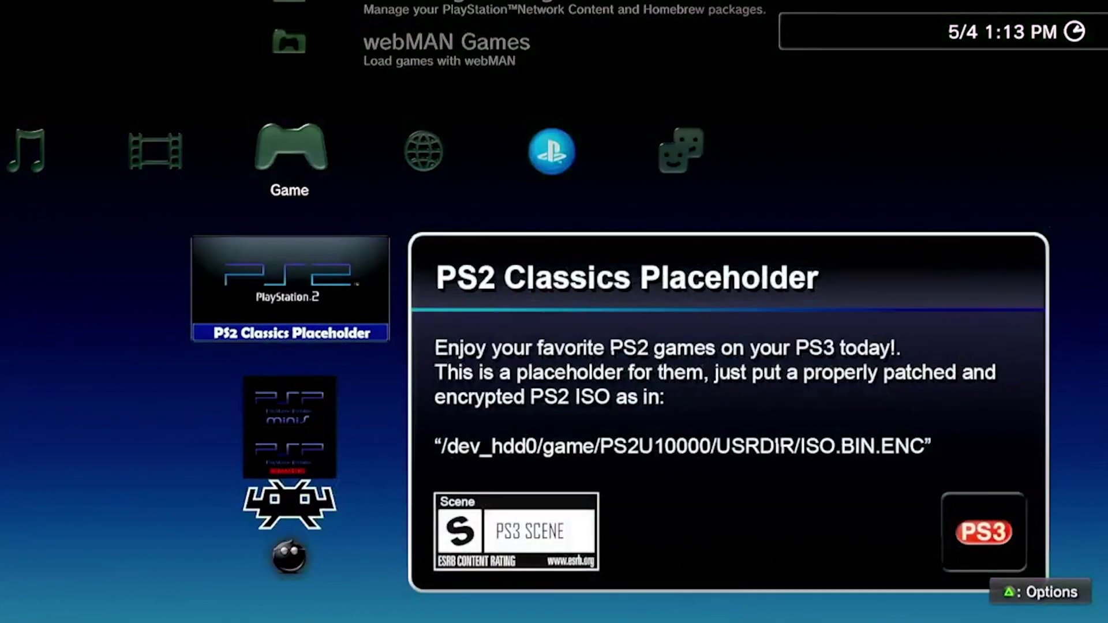
- On the PS3, install the ManaGunZ v1.42 package from the USB drive with Package Manager
{"action": "key", "text": "Up"}
{"action": "key", "text": "Up"}
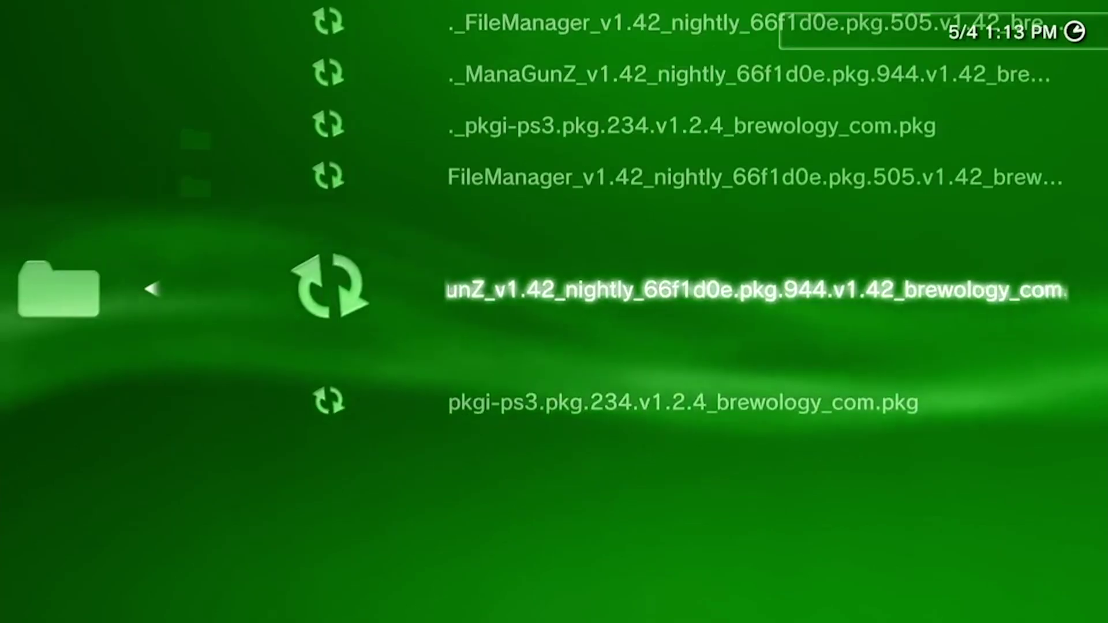
{"action": "key", "text": "Return"}
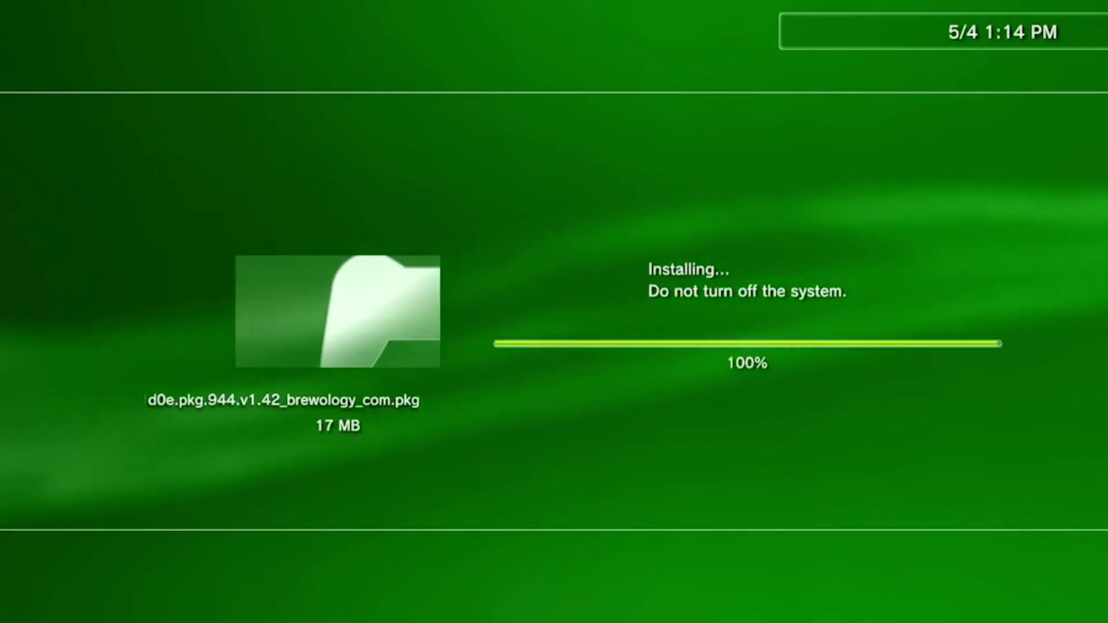
{"action": "key", "text": "Escape"}
- Install the FileManager v1.42 package through Install Package Files
{"action": "key", "text": "Return"}
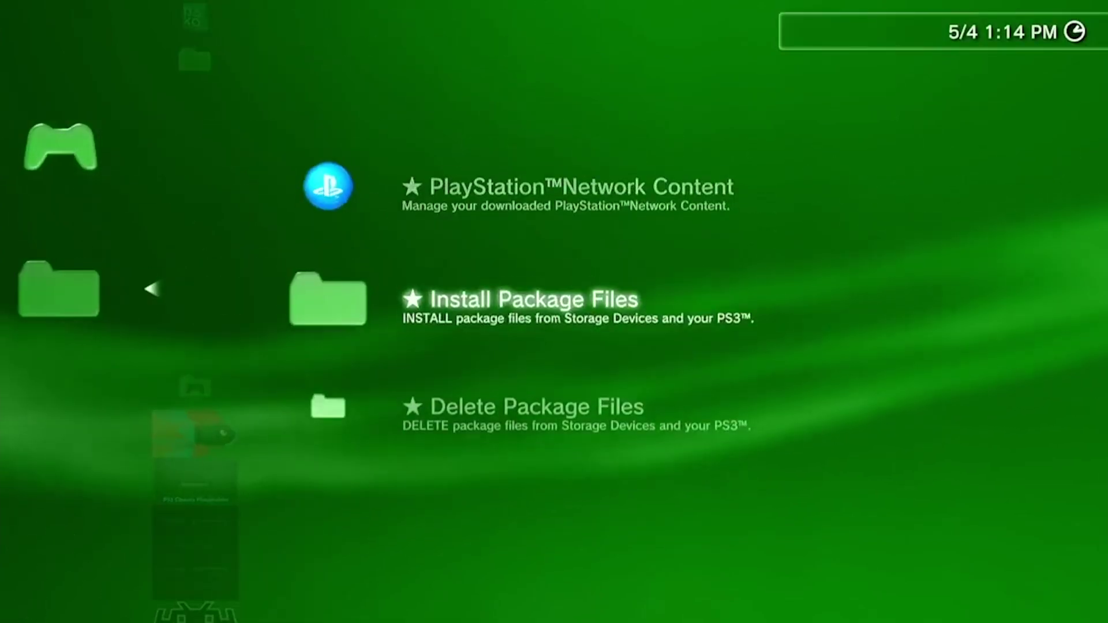
{"action": "key", "text": "Down"}
{"action": "key", "text": "Return"}
{"action": "key", "text": "Down"}
{"action": "key", "text": "Down"}
{"action": "key", "text": "Return"}
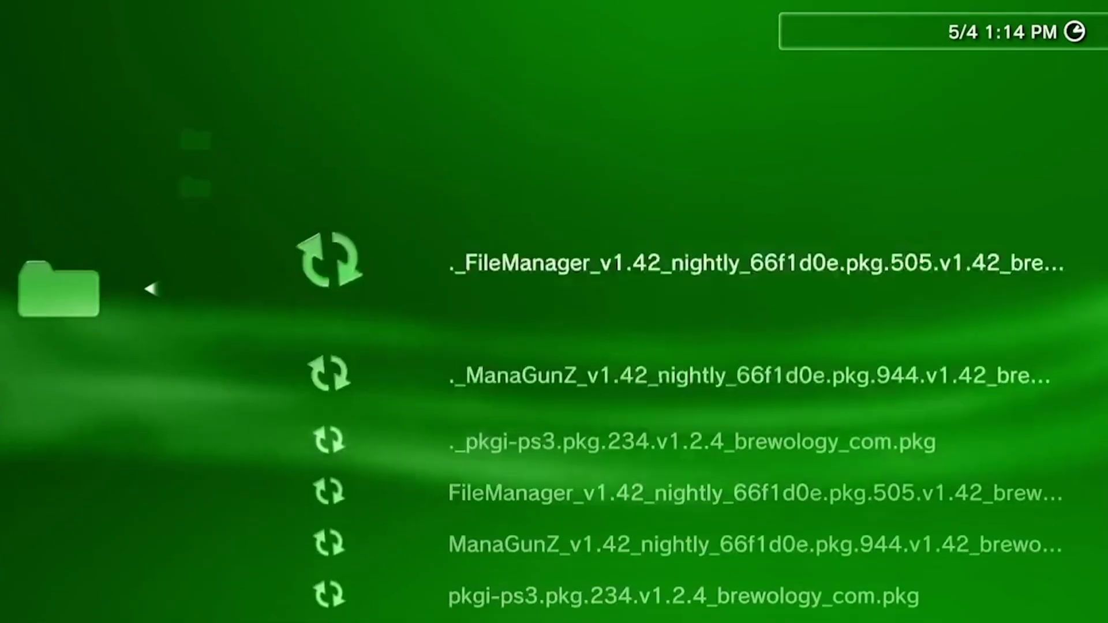
{"action": "key", "text": "Down"}
{"action": "key", "text": "Down"}
{"action": "key", "text": "Down"}
{"action": "key", "text": "Return"}
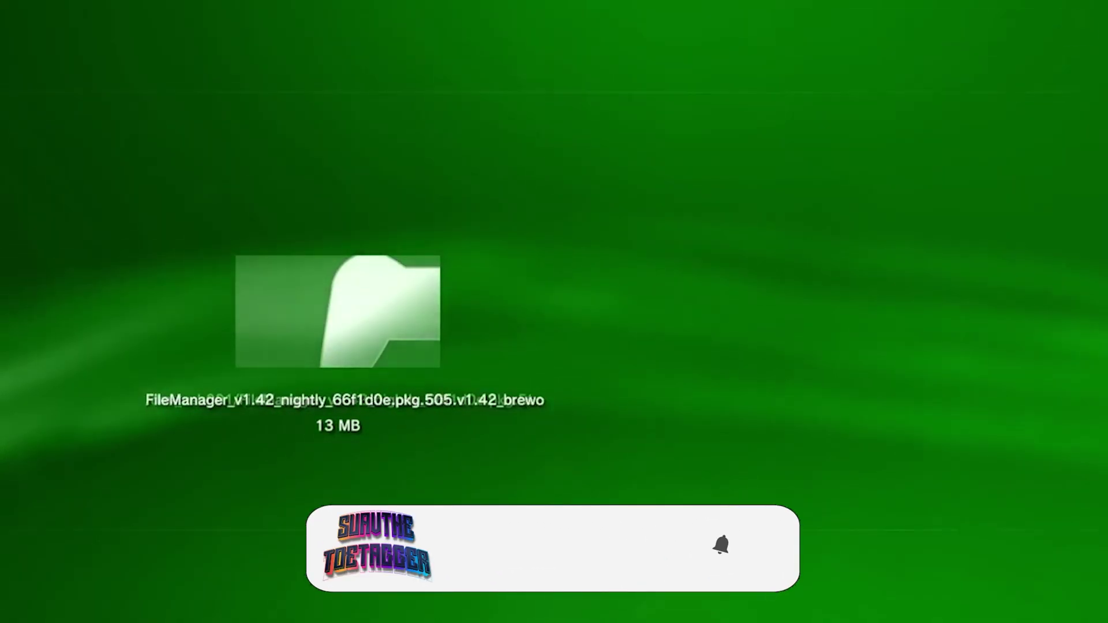
{"action": "key", "text": "Return"}
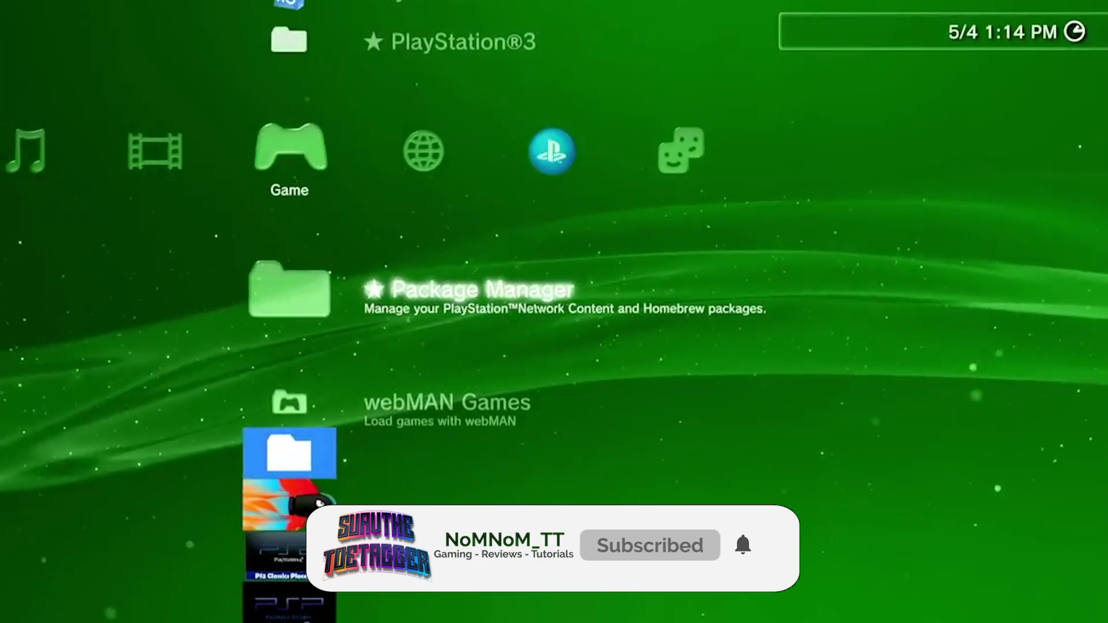
- Launch the installed File Manager and open the dev_usb001 drive
{"action": "key", "text": "Down"}
{"action": "key", "text": "Down"}
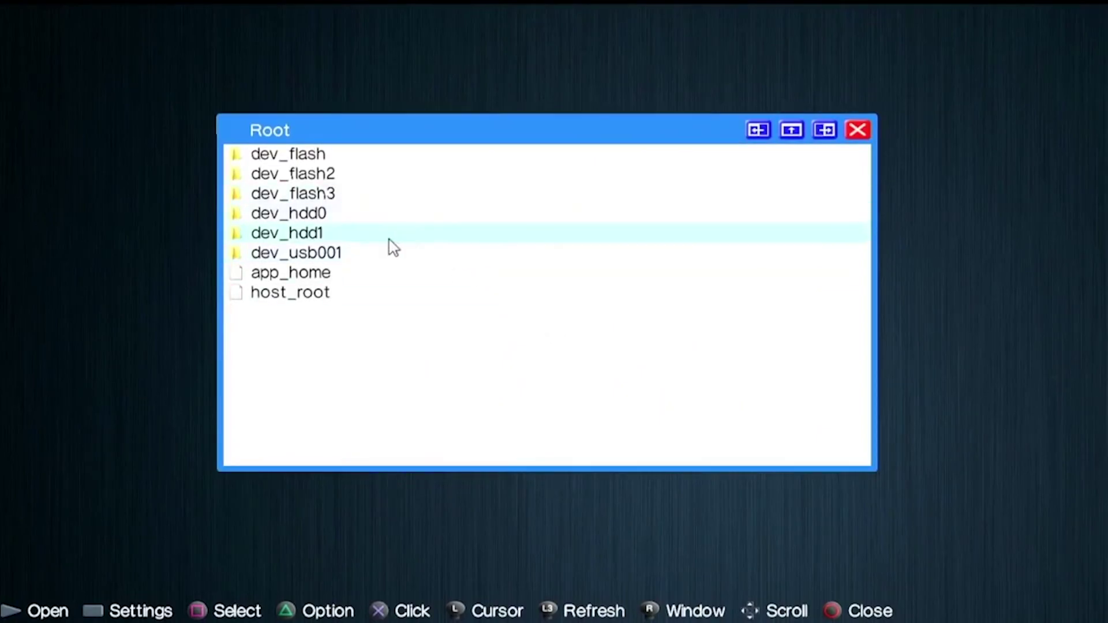
{"action": "left_click", "coordinate": [370, 252]}
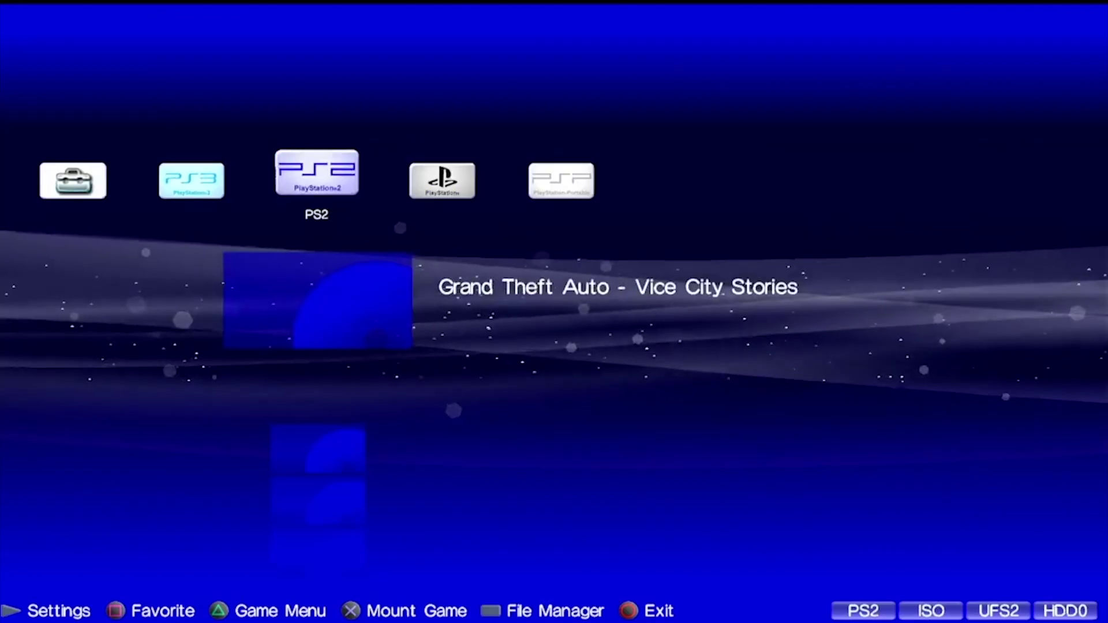
- Browse the PS2 games listed in ManaGunZ
{"action": "key", "text": "Down"}
{"action": "key", "text": "Down"}
{"action": "key", "text": "Down"}
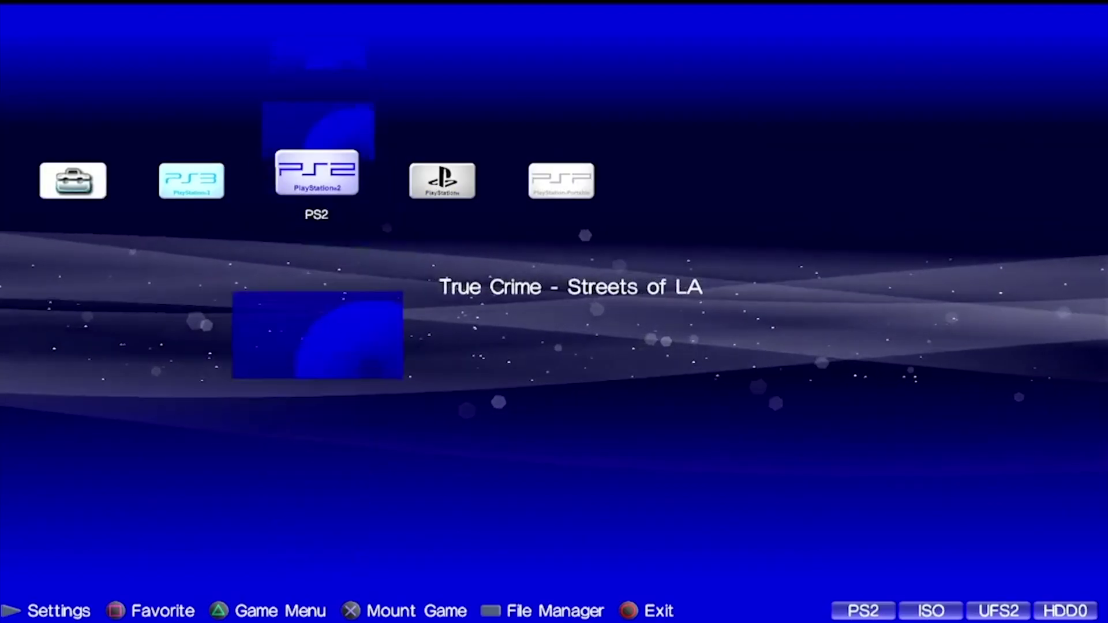
{"action": "key", "text": "Up"}
{"action": "key", "text": "Up"}
{"action": "key", "text": "Up"}
{"action": "key", "text": "Up"}
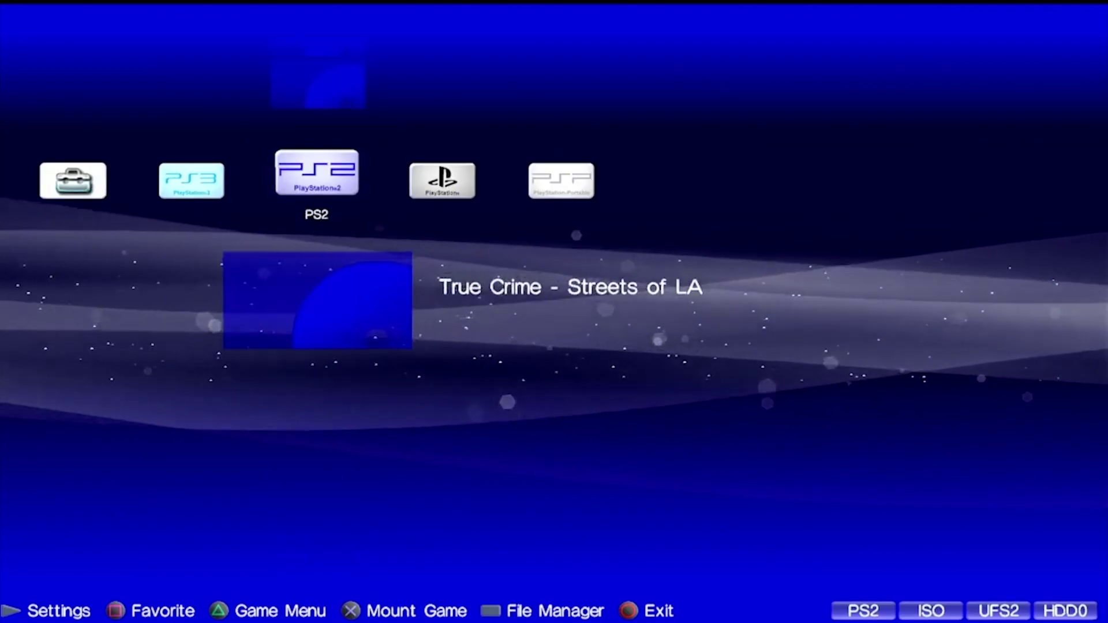
- Look through the Settings, PS3, PS2, PS1 and PSP categories and their game lists
{"action": "key", "text": "Left"}
{"action": "key", "text": "Left"}
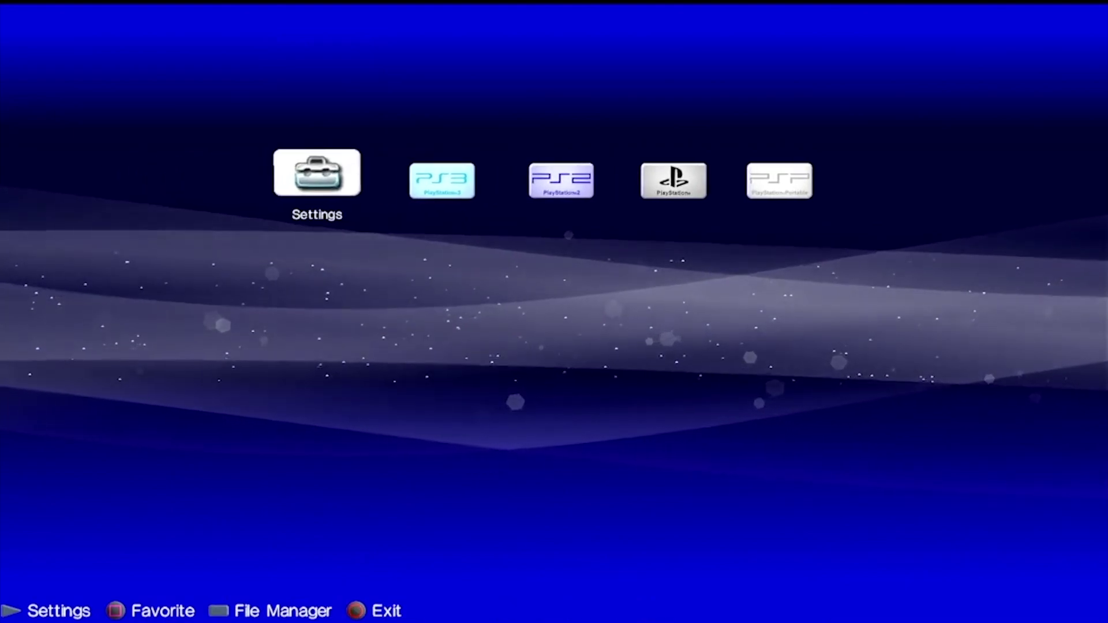
{"action": "key", "text": "Right"}
{"action": "key", "text": "Down"}
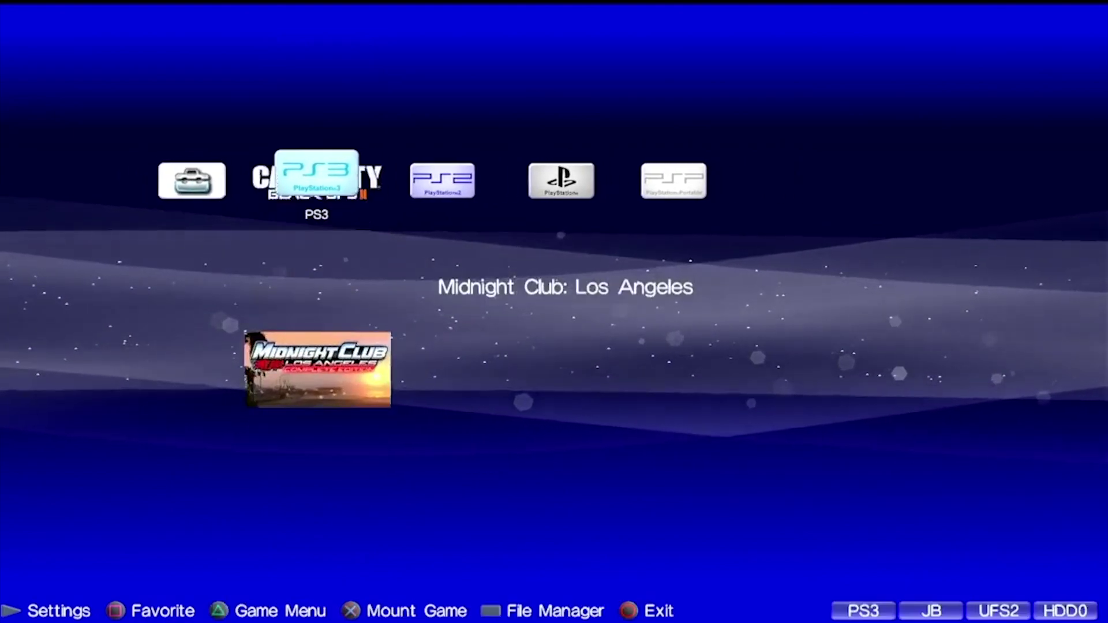
{"action": "key", "text": "Right"}
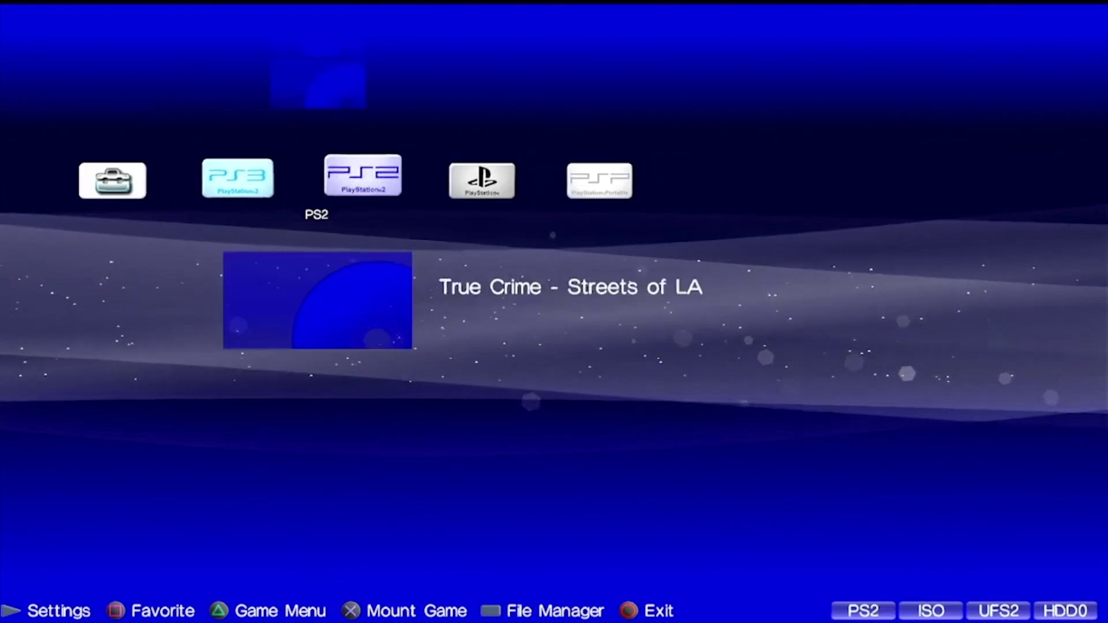
{"action": "key", "text": "Up"}
{"action": "key", "text": "Up"}
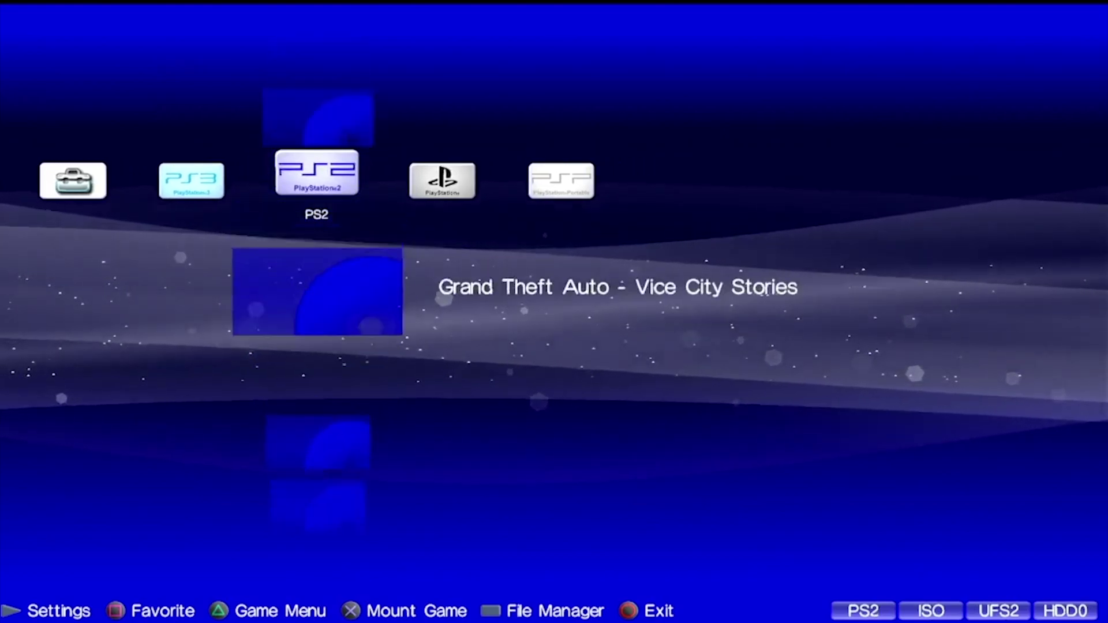
{"action": "key", "text": "Right"}
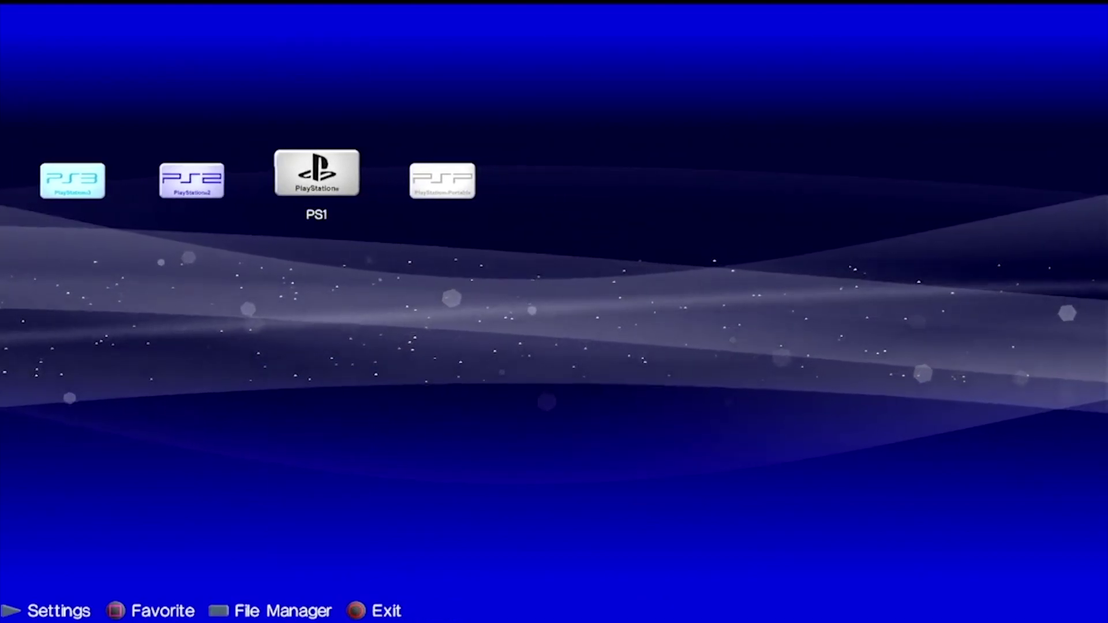
{"action": "key", "text": "Right"}
{"action": "key", "text": "Down"}
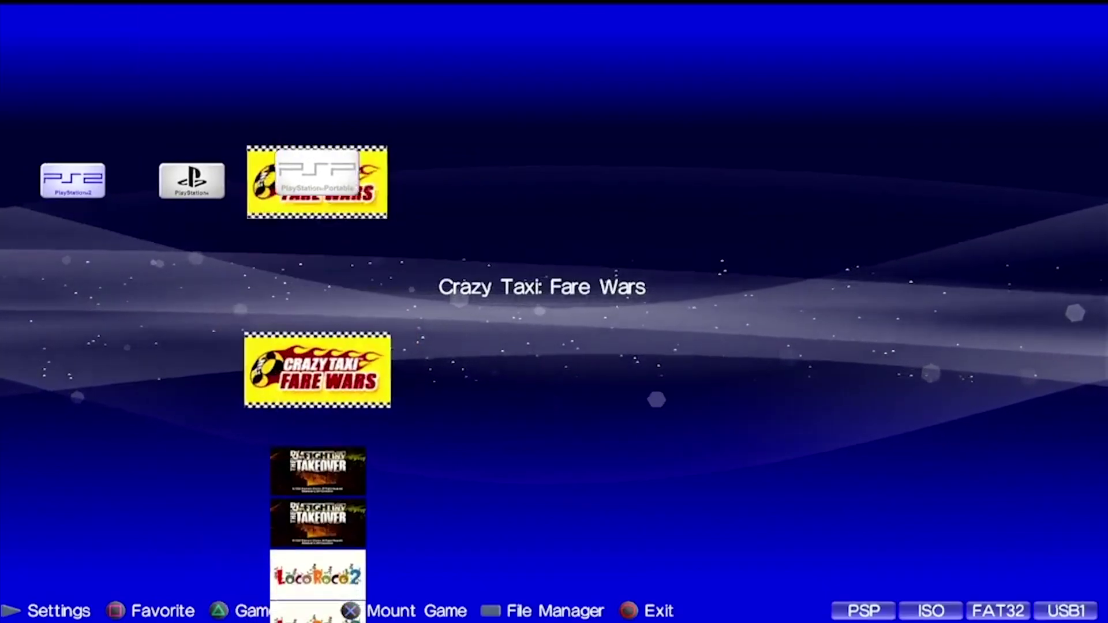
{"action": "key", "text": "Down"}
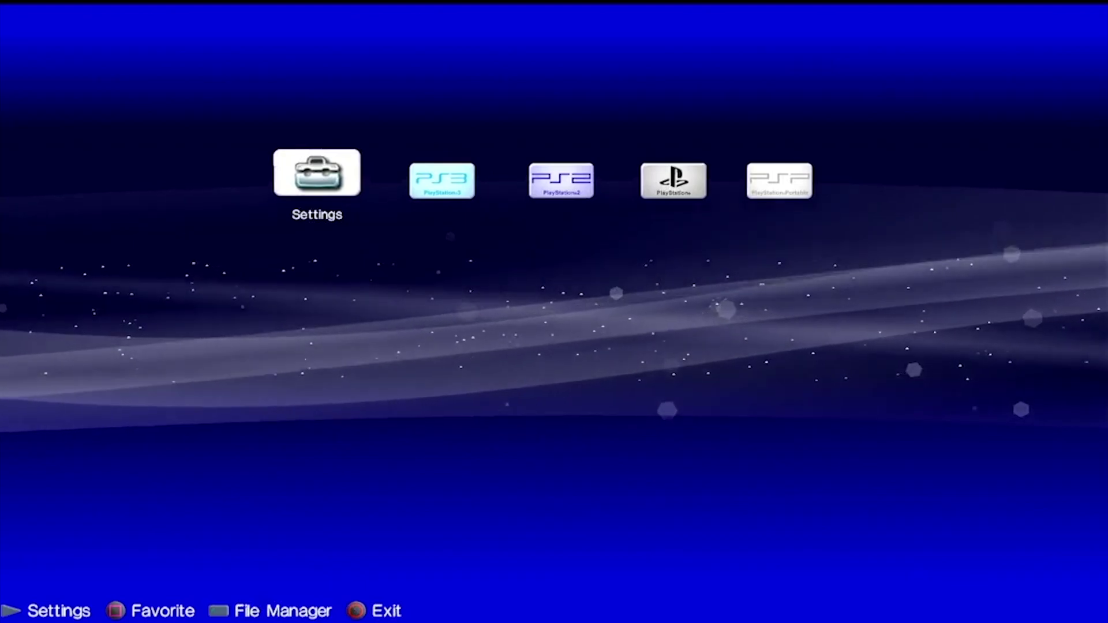
- Open the built-in File Manager, close its Root window and bring up the ManaGunZ settings
{"action": "key", "text": "space"}
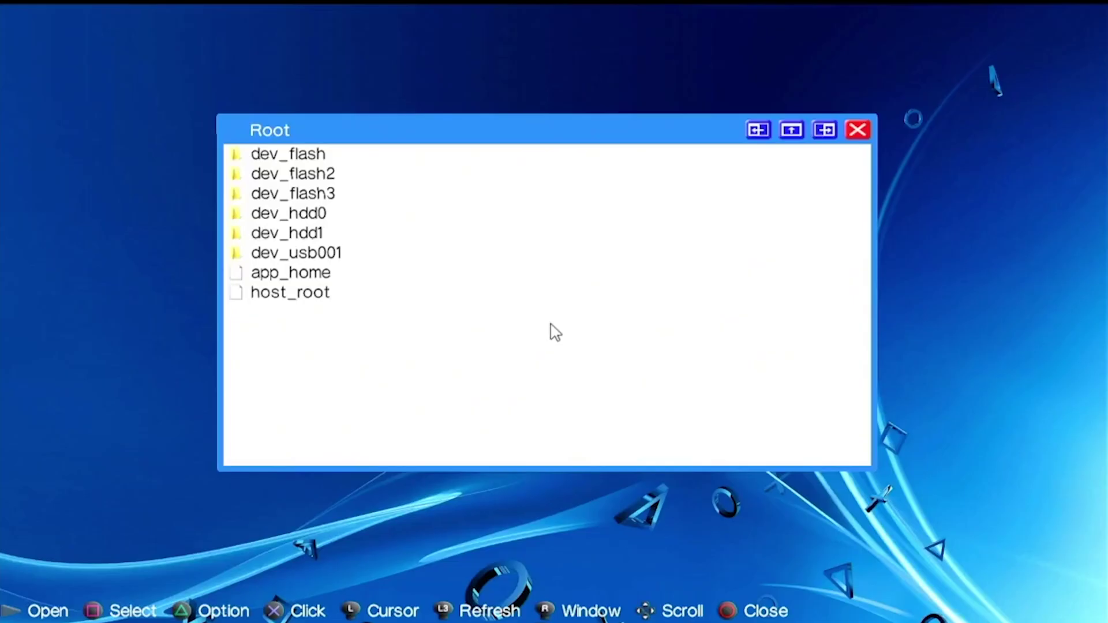
{"action": "key", "text": "Escape"}
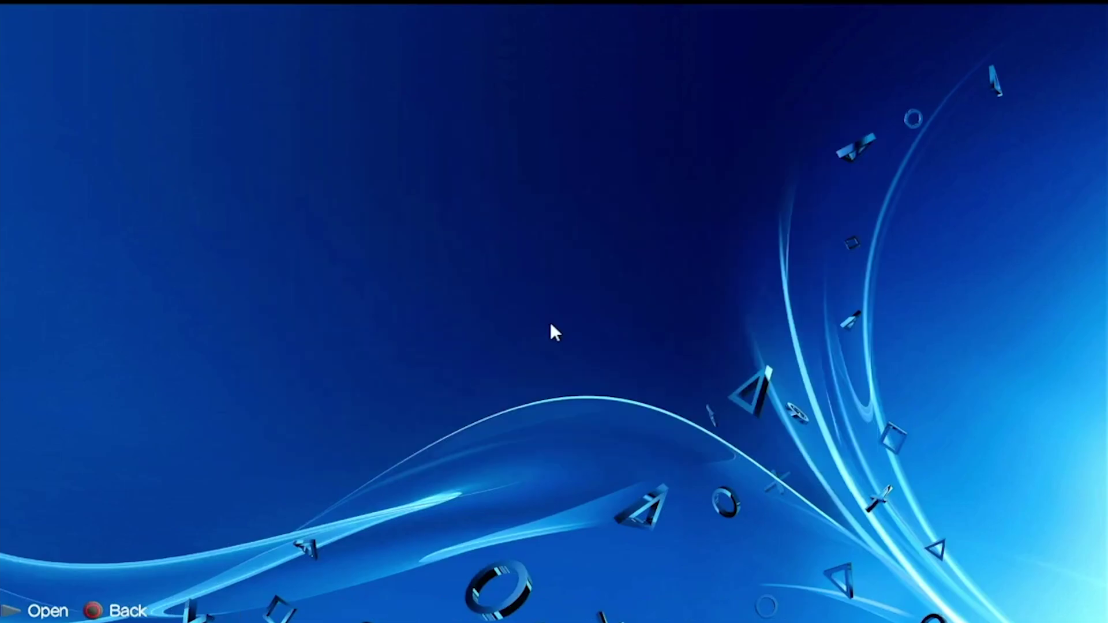
{"action": "key", "text": "Down"}
{"action": "key", "text": "Up"}
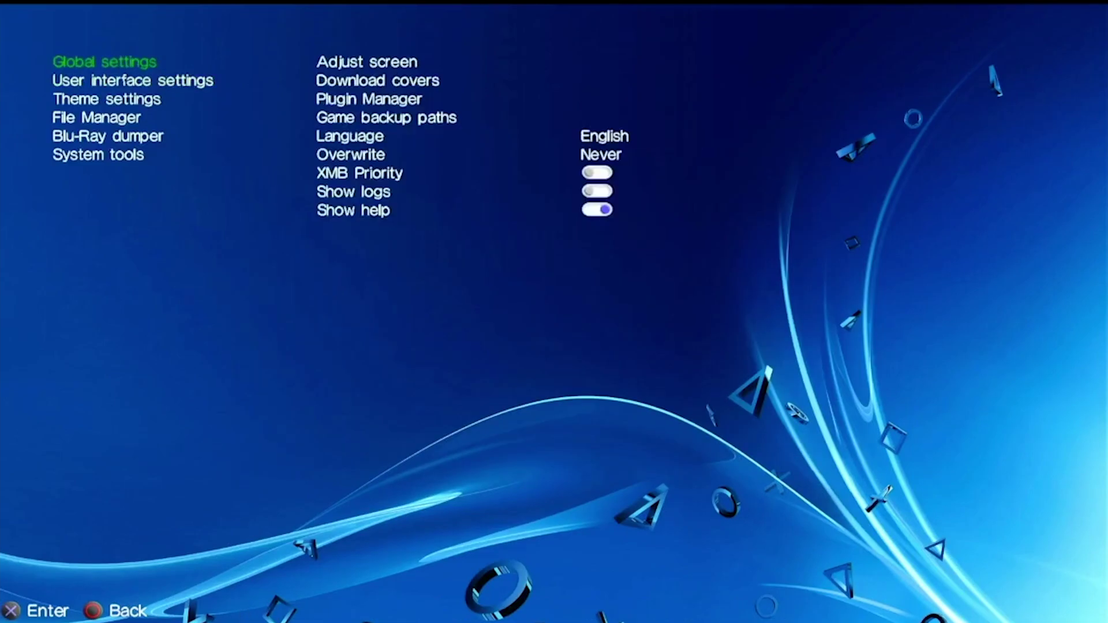
- Look through the Global settings and view the plugins in the Plugin Manager
{"action": "key", "text": "space"}
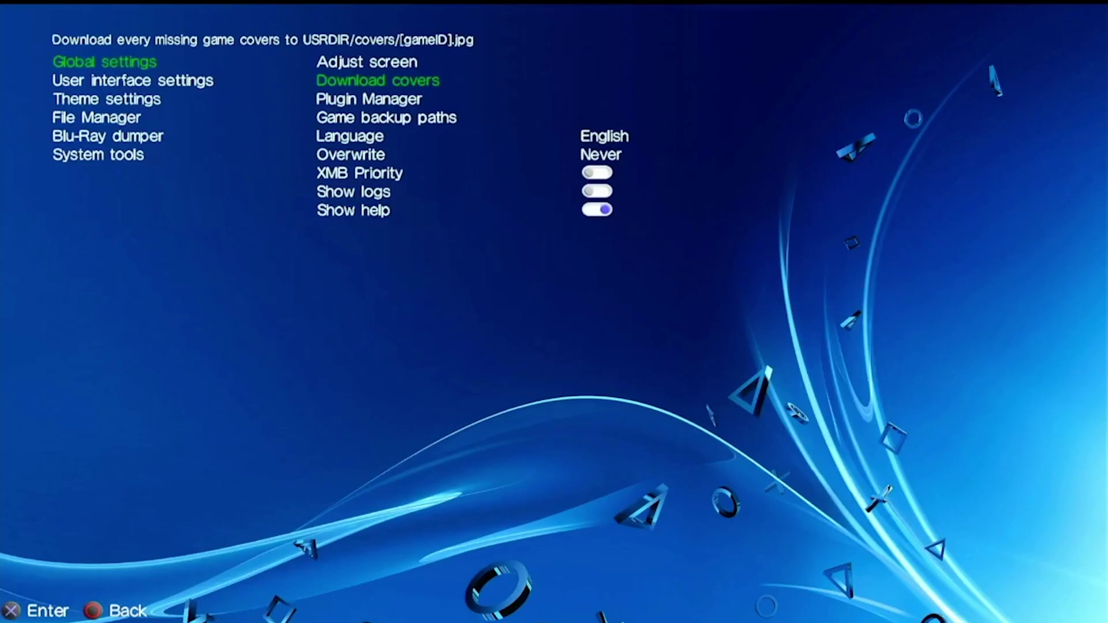
{"action": "key", "text": "Down"}
{"action": "key", "text": "Return"}
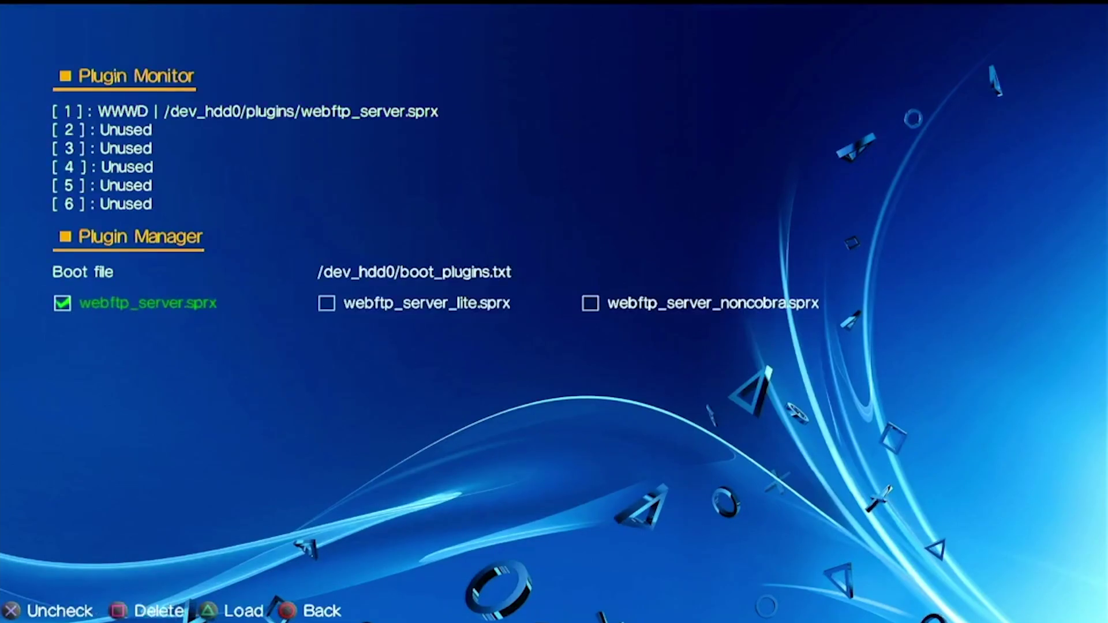
{"action": "key", "text": "Escape"}
- Try the Flow user interface, return to XMB and look over the XMB display options
{"action": "key", "text": "Right"}
{"action": "key", "text": "Right"}
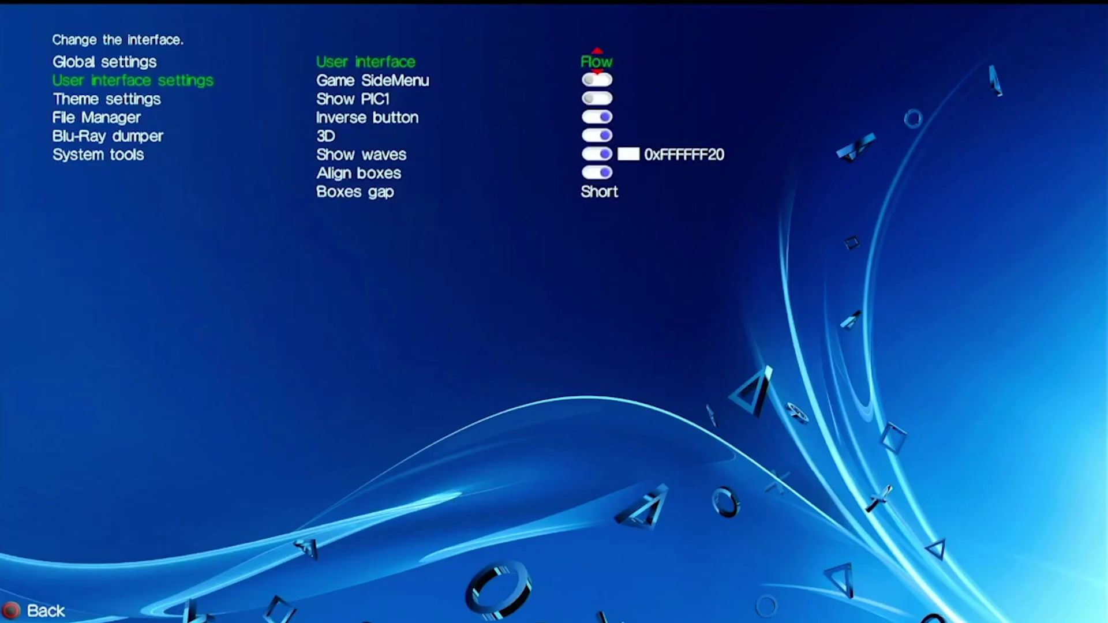
{"action": "key", "text": "Left"}
{"action": "key", "text": "Left"}
{"action": "key", "text": "Down"}
{"action": "key", "text": "Down"}
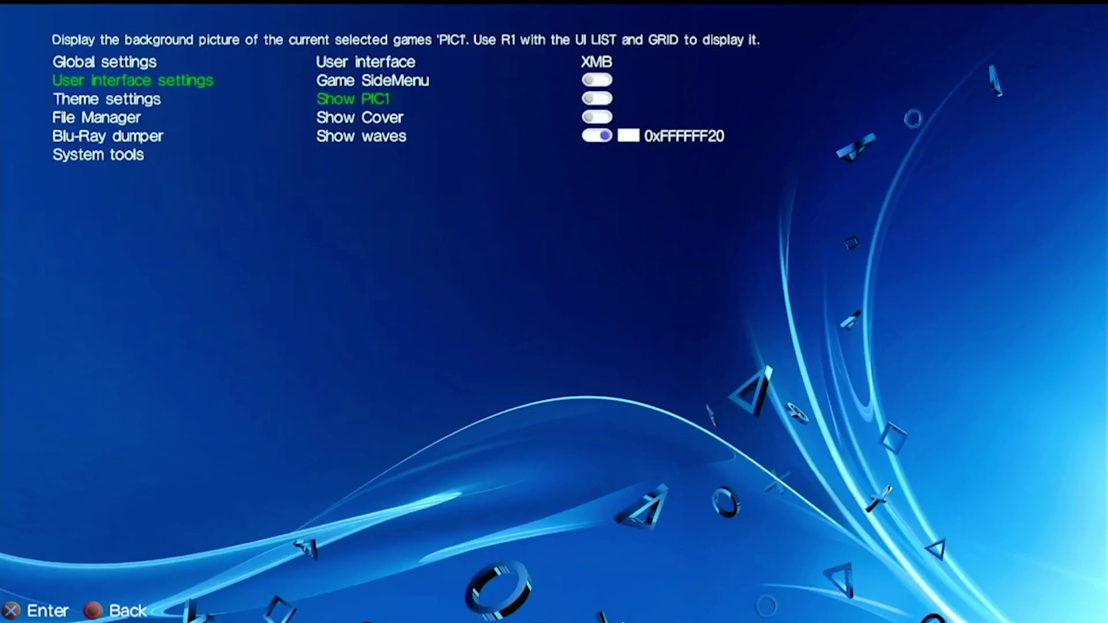
{"action": "key", "text": "Down"}
{"action": "key", "text": "Escape"}
- Preview the File Manager display styles in the settings, including Style 6 with custom icons, and return to the main menu
{"action": "key", "text": "Down"}
{"action": "key", "text": "Down"}
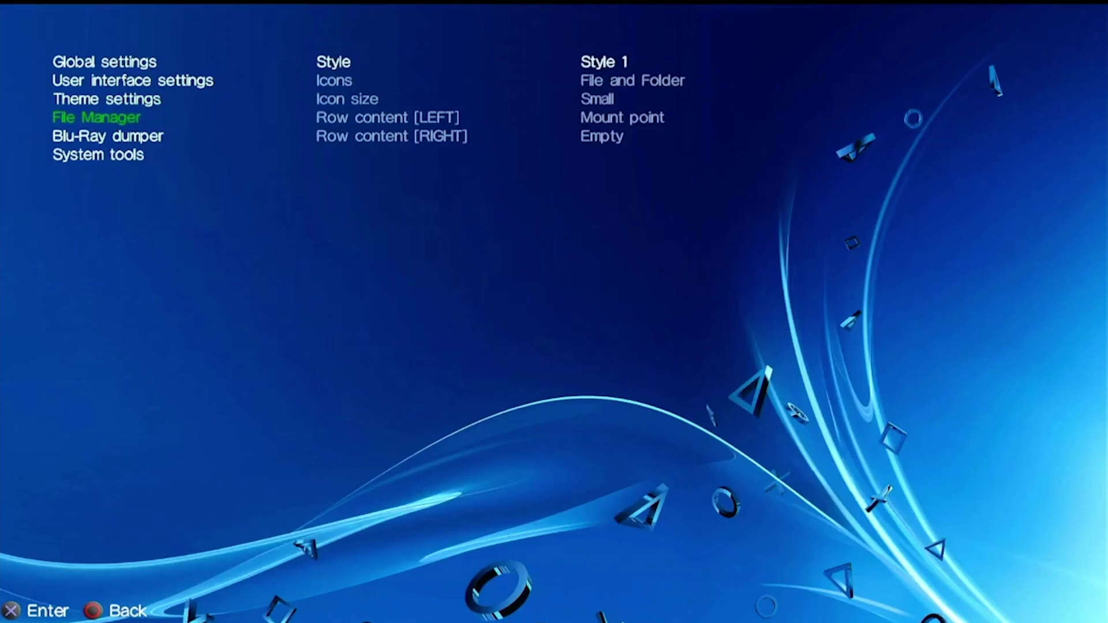
{"action": "key", "text": "Return"}
{"action": "key", "text": "Return"}
{"action": "key", "text": "Down"}
{"action": "key", "text": "Down"}
{"action": "key", "text": "Down"}
{"action": "key", "text": "Down"}
{"action": "key", "text": "Up"}
{"action": "key", "text": "Up"}
{"action": "key", "text": "Up"}
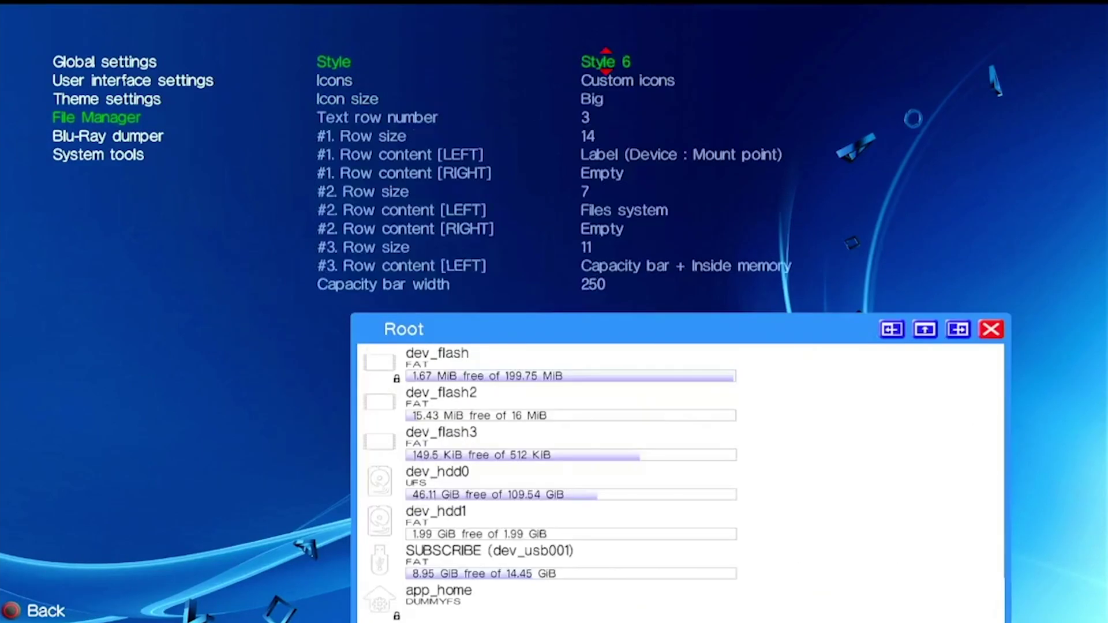
{"action": "key", "text": "Down"}
{"action": "key", "text": "Down"}
{"action": "key", "text": "Escape"}
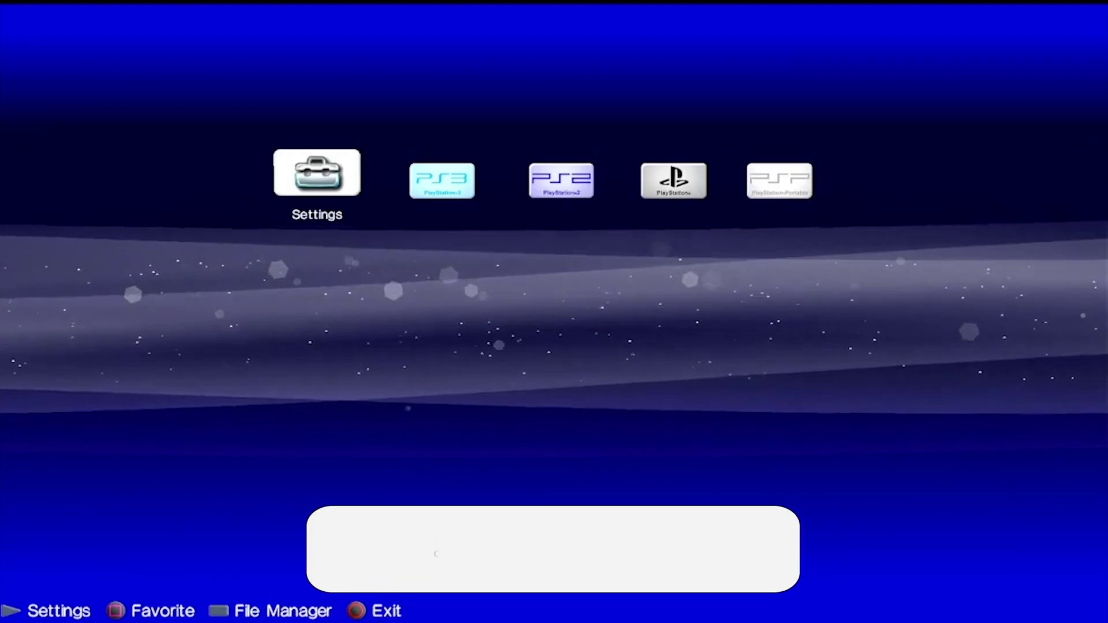
- Browse the PS3 game list and the PS2 game list, stopping at Grand Theft Auto - Vice City Stories
{"action": "key", "text": "Right"}
{"action": "key", "text": "Down"}
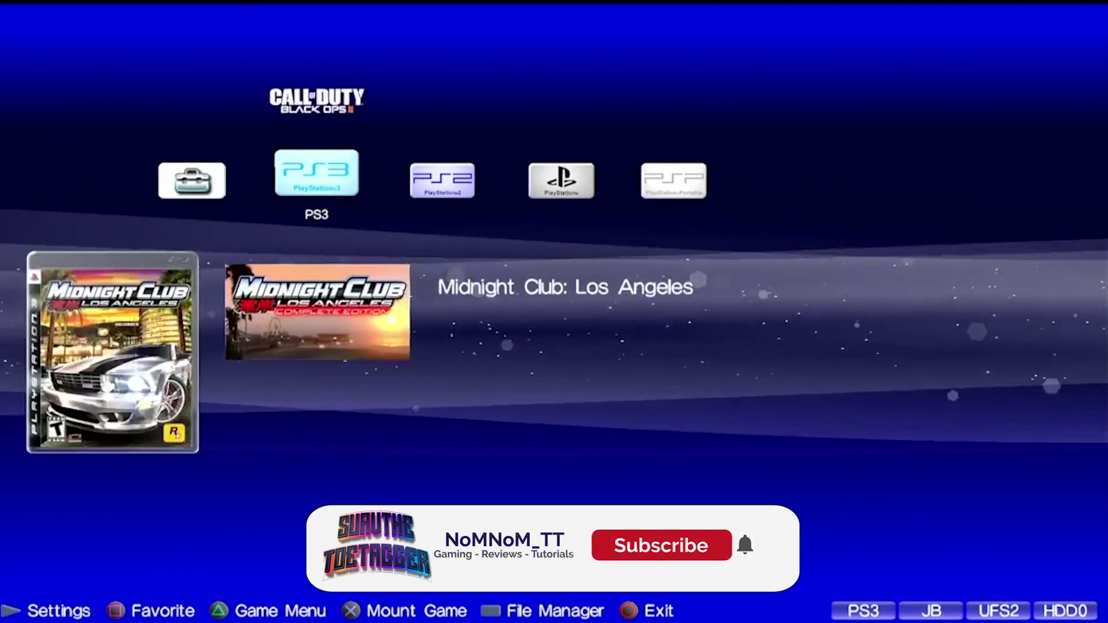
{"action": "key", "text": "Right"}
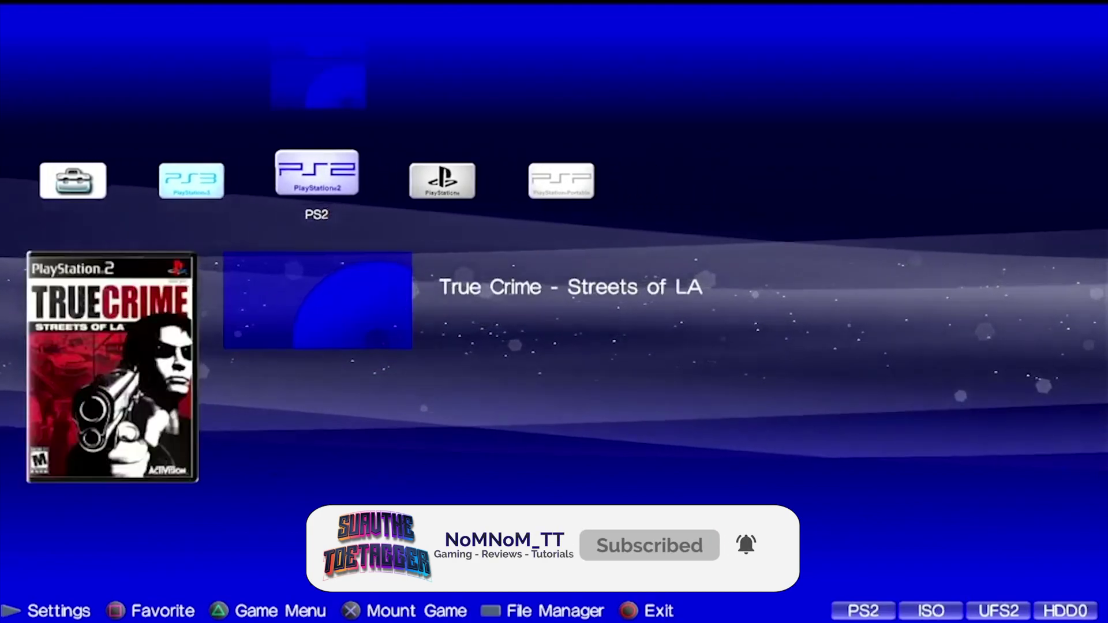
{"action": "key", "text": "Down"}
{"action": "key", "text": "Down"}
{"action": "key", "text": "Down"}
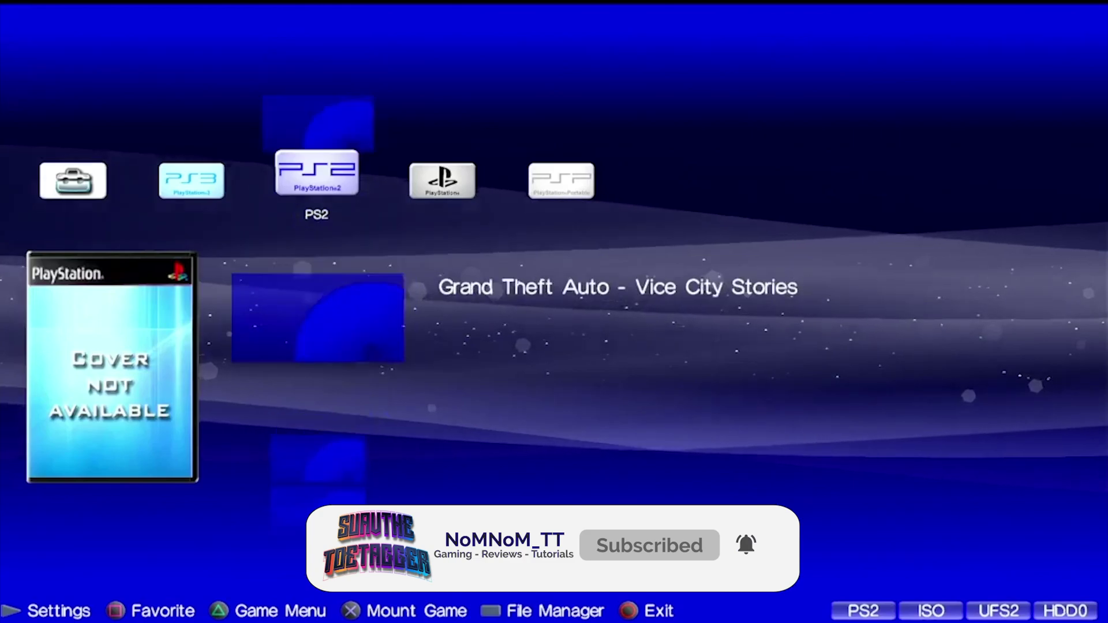
- Review the game settings and options offered for PS3 and PS2 games and return to the category row
{"action": "key", "text": "Menu"}
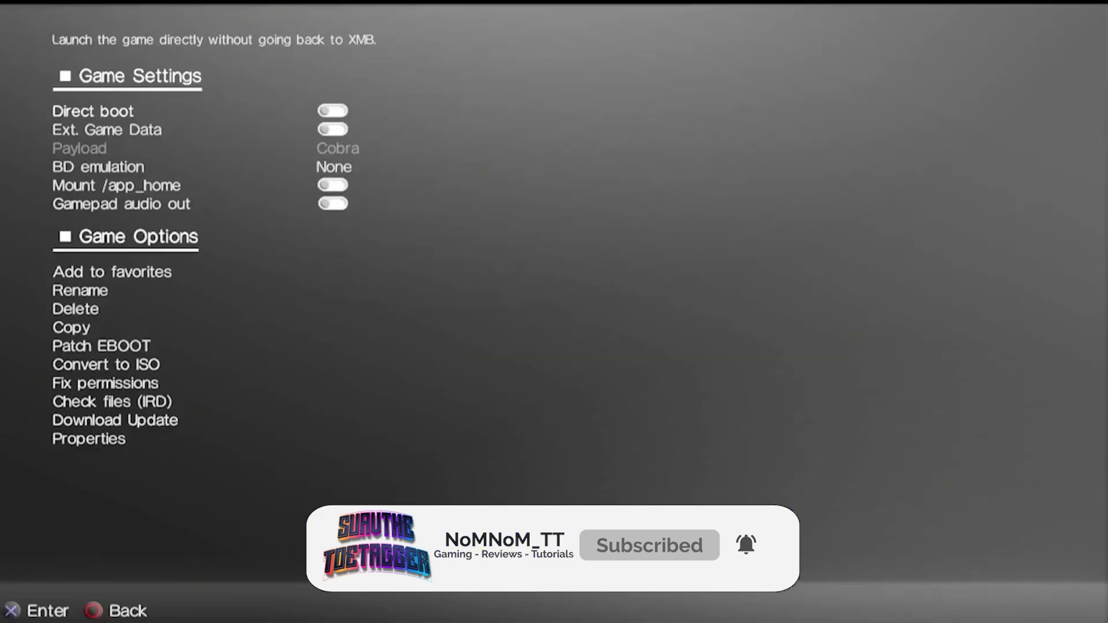
{"action": "key", "text": "Down"}
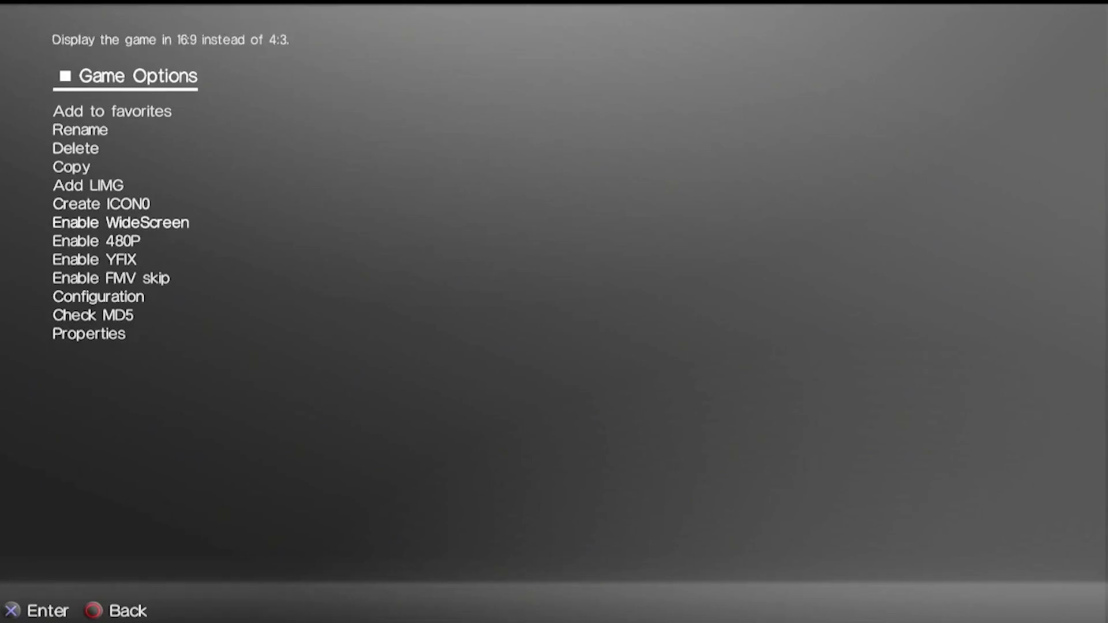
{"action": "key", "text": "Escape"}
{"action": "key", "text": "Left"}
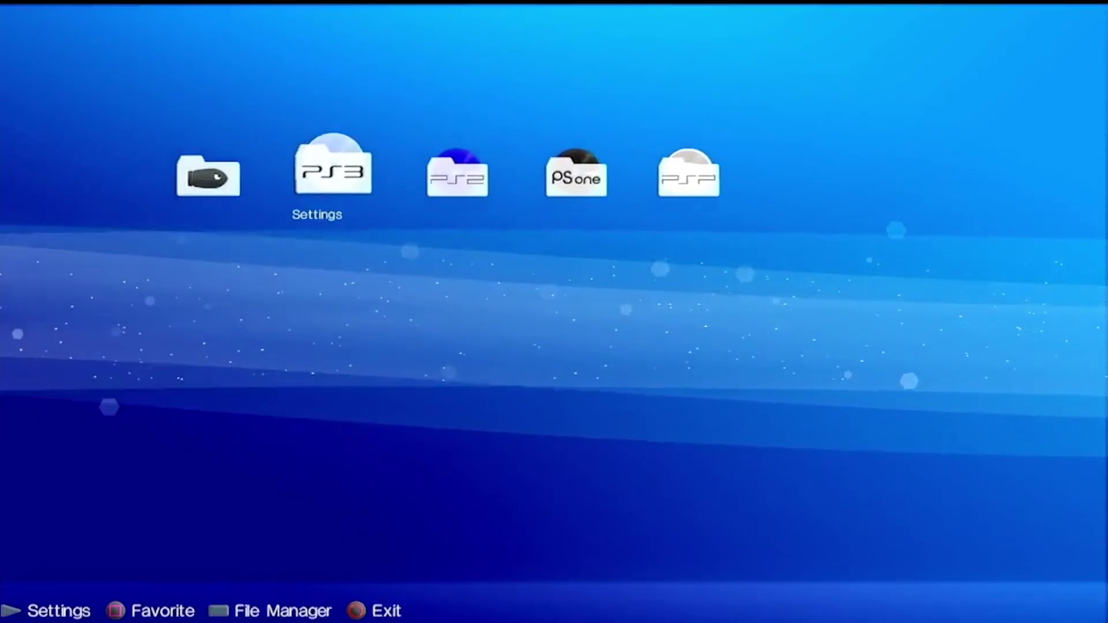
{"action": "key", "text": "Right"}
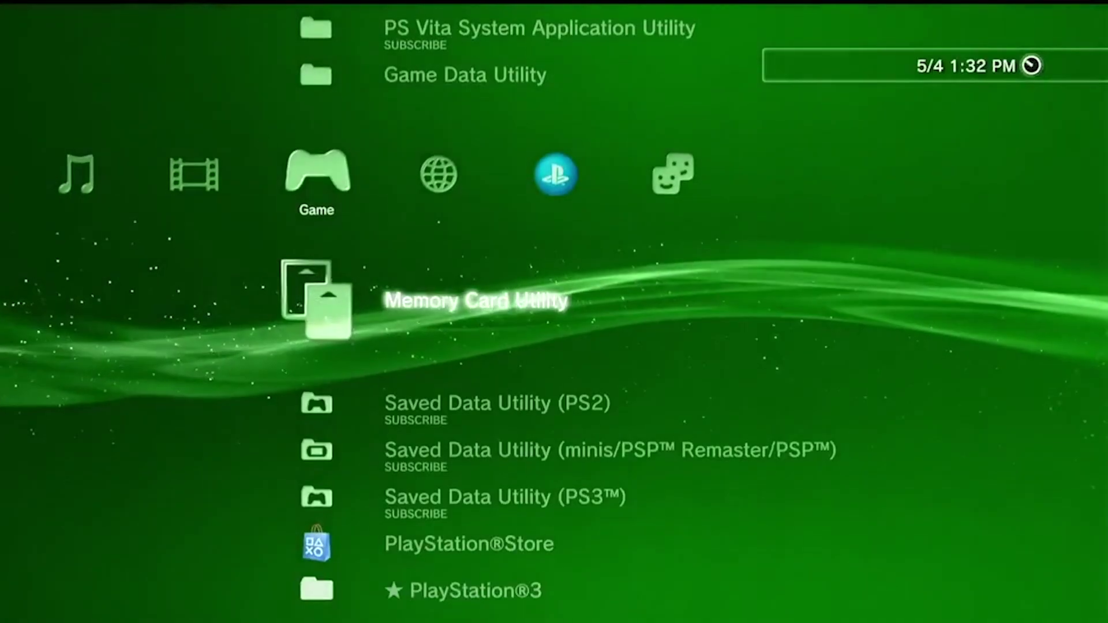
- In the PS3's Memory Card Utility, view the Assign Slots options of the PSX memory card
{"action": "key", "text": "Return"}
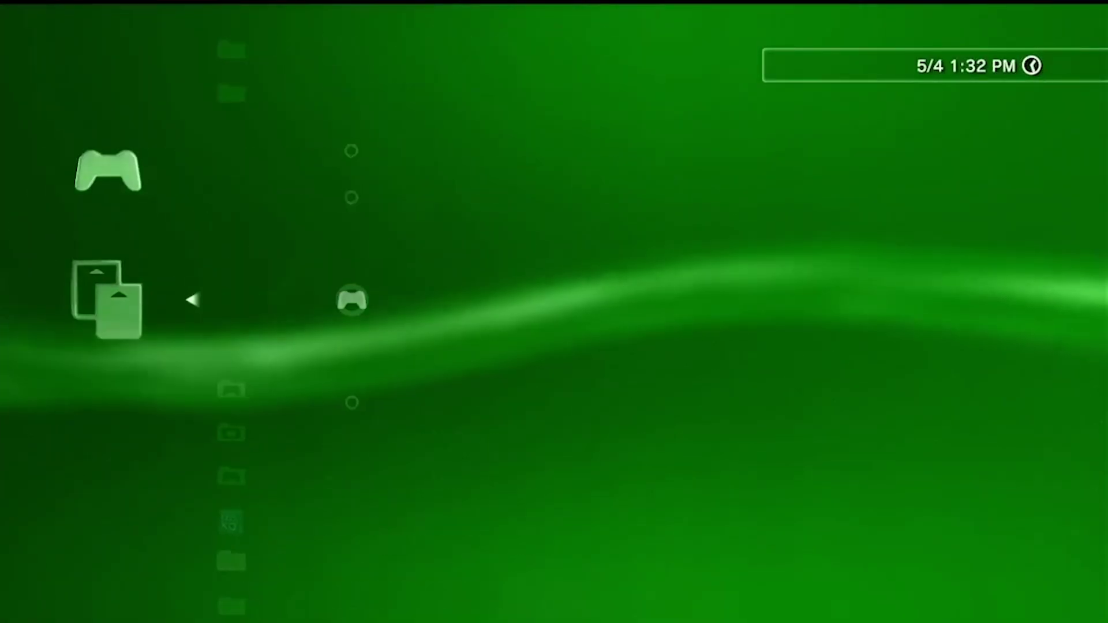
{"action": "key", "text": "Down"}
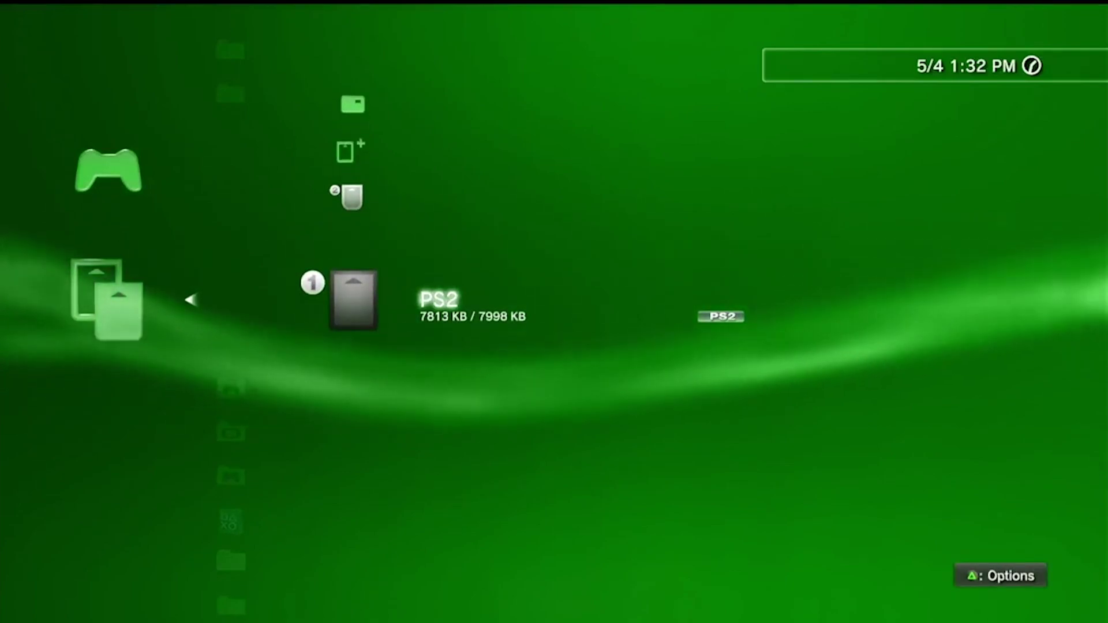
{"action": "key", "text": "Up"}
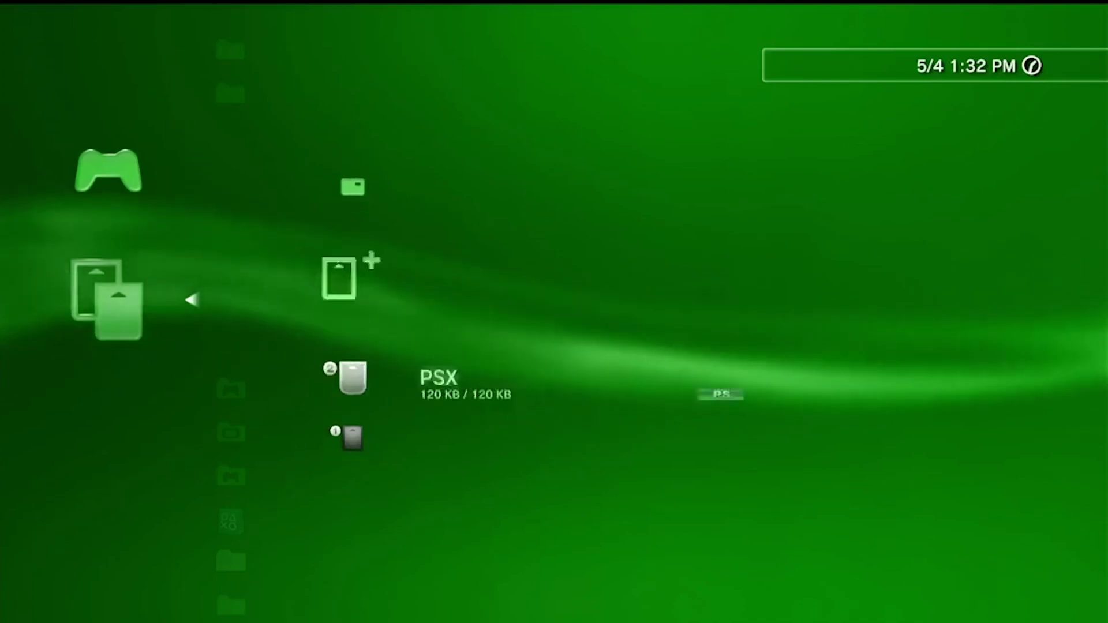
{"action": "key", "text": "t"}
{"action": "key", "text": "Right"}
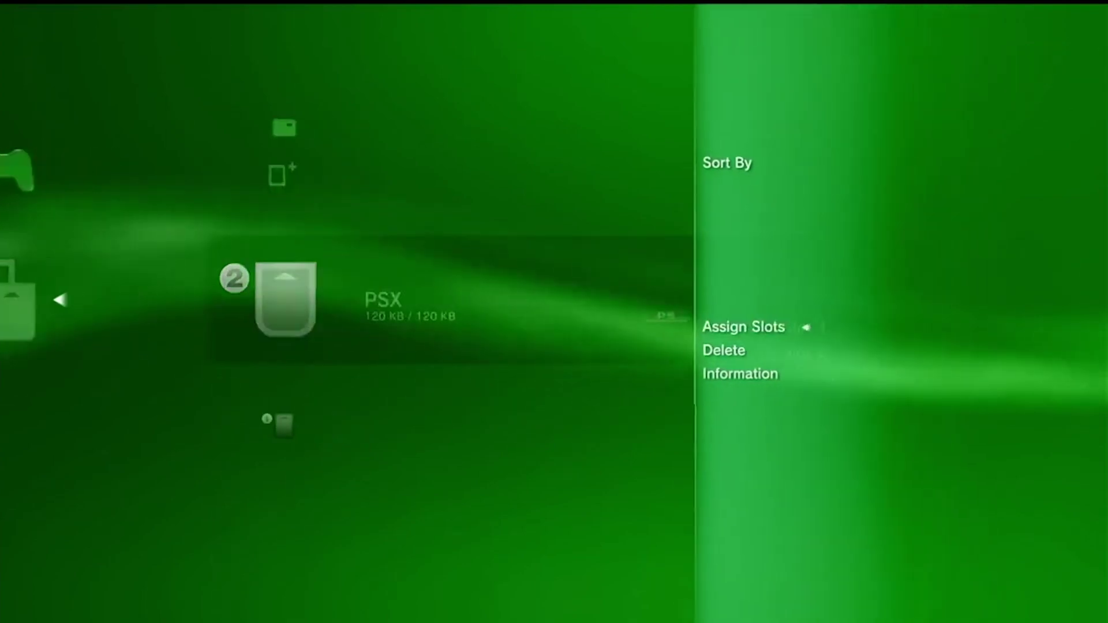
{"action": "key", "text": "Left"}
{"action": "key", "text": "Escape"}
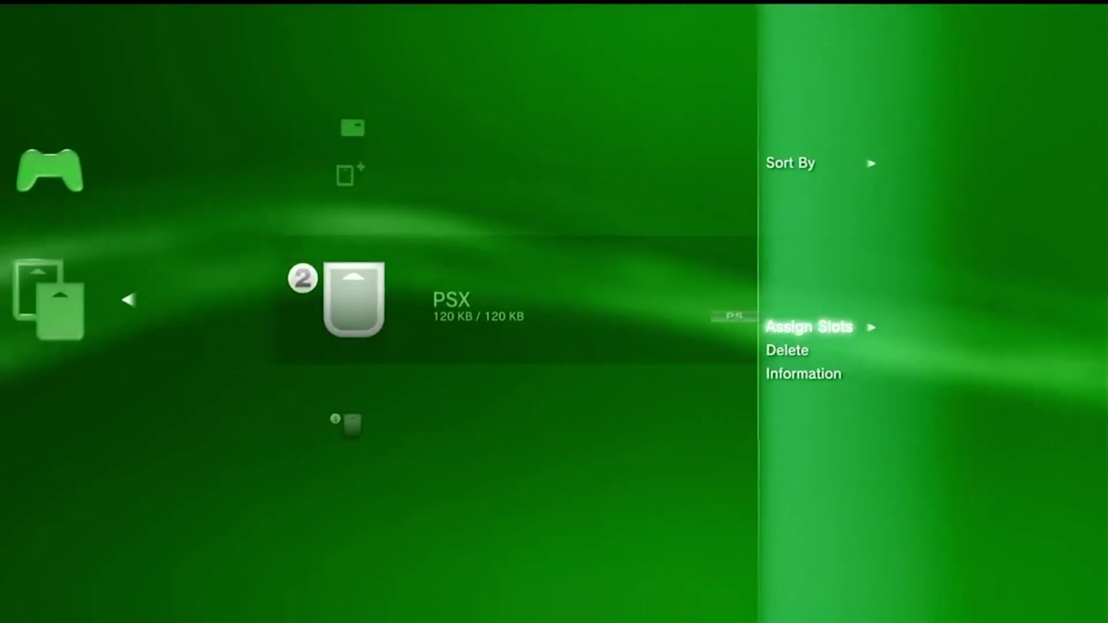
- View the Assign Slots options of the PS2 memory card and leave the Memory Card Utility
{"action": "key", "text": "Down"}
{"action": "key", "text": "t"}
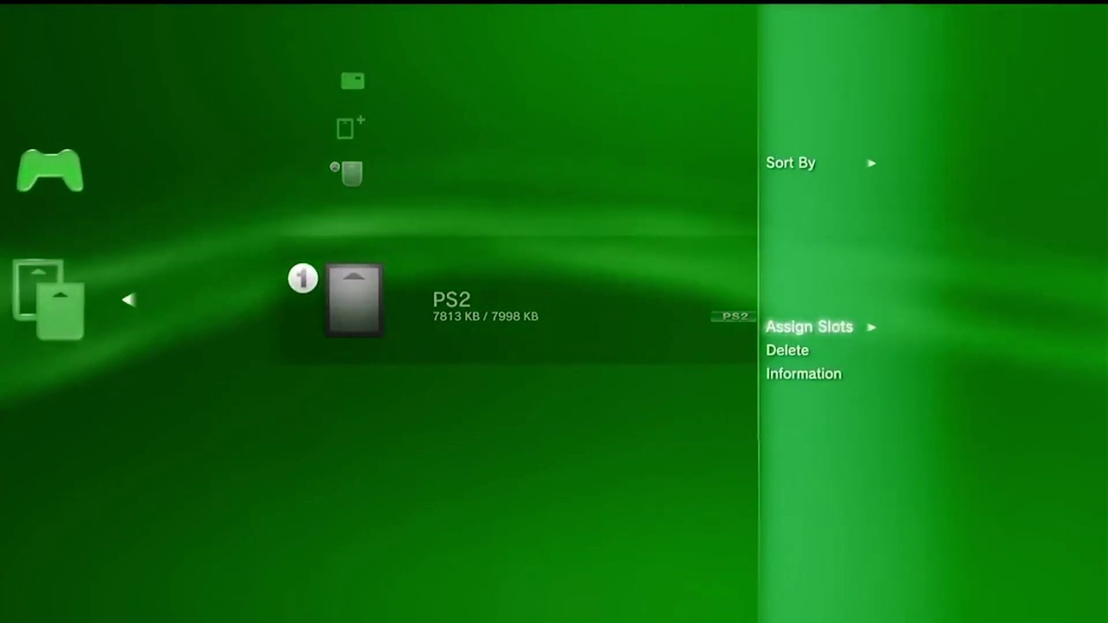
{"action": "key", "text": "Right"}
{"action": "key", "text": "Left"}
{"action": "key", "text": "Escape"}
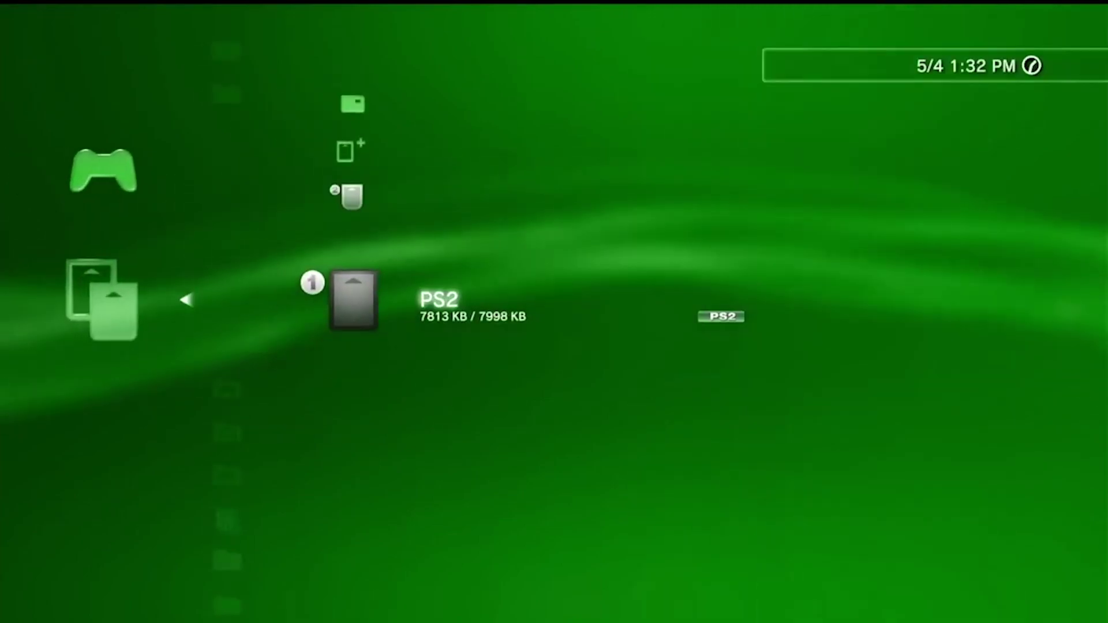
{"action": "key", "text": "Escape"}
- Switch to ManaGunZ and look through the titles in the PS2 game list
{"action": "key", "text": "Down"}
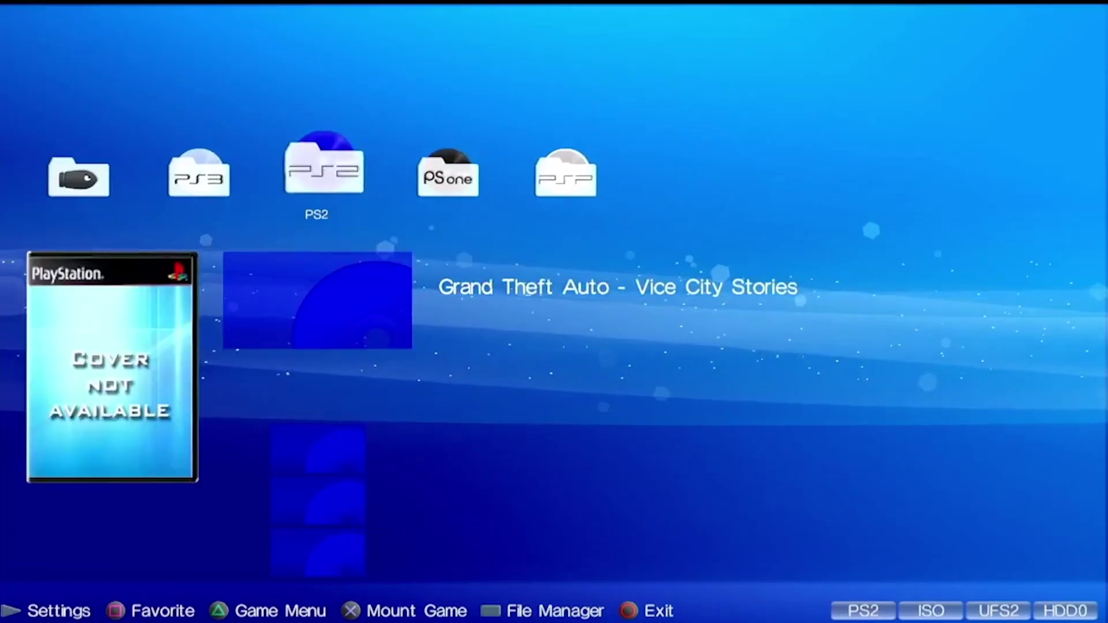
{"action": "key", "text": "Right"}
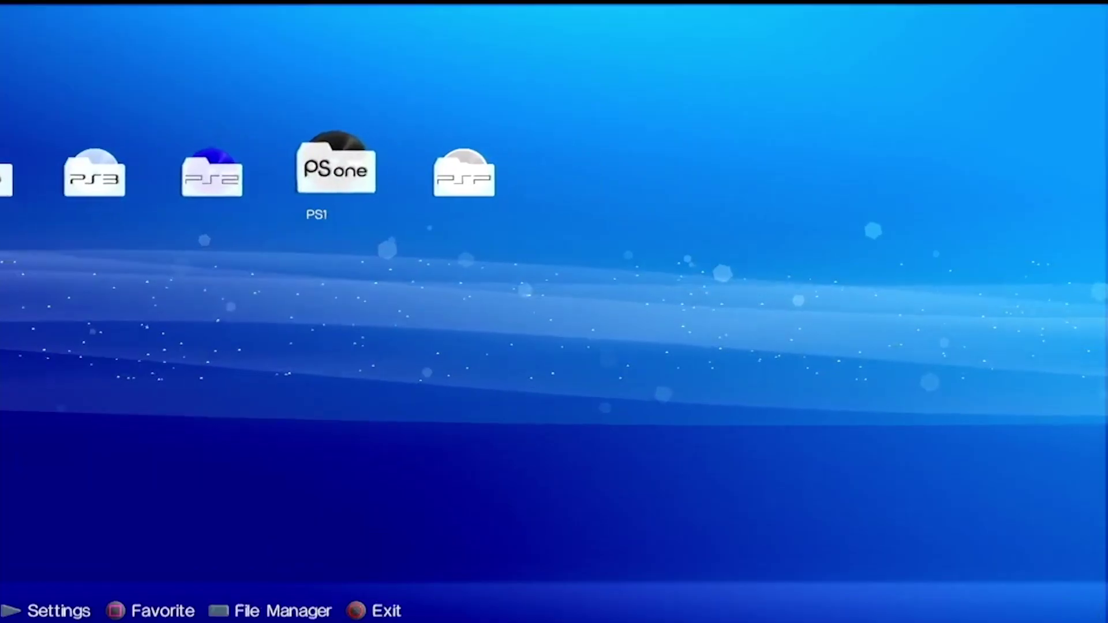
{"action": "key", "text": "Left"}
{"action": "key", "text": "Down"}
{"action": "key", "text": "Down"}
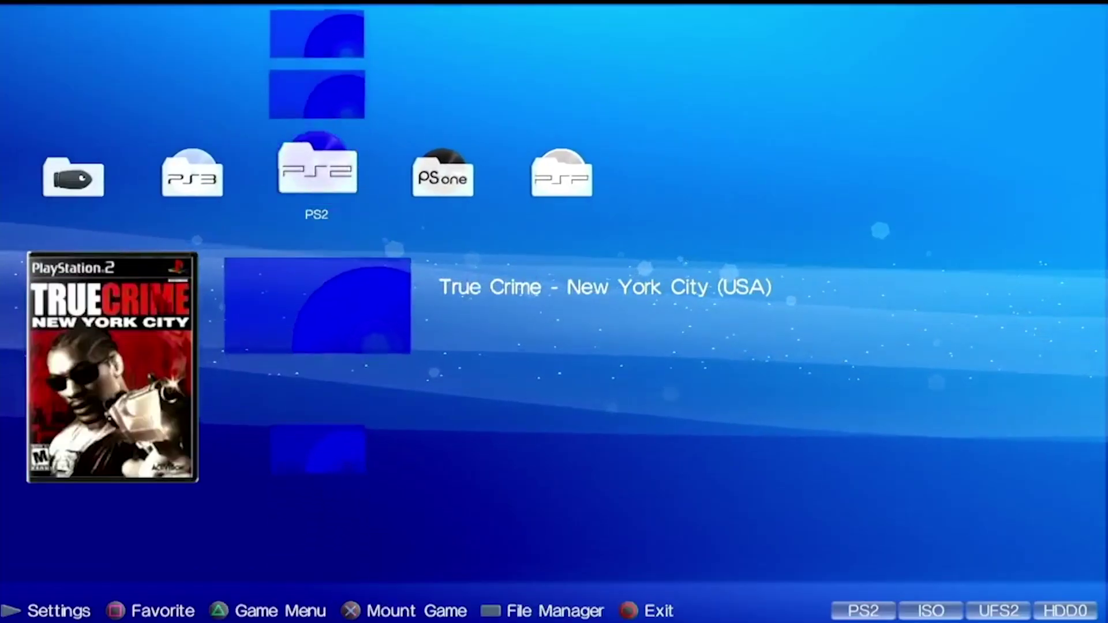
{"action": "key", "text": "Up"}
{"action": "key", "text": "Up"}
{"action": "key", "text": "Down"}
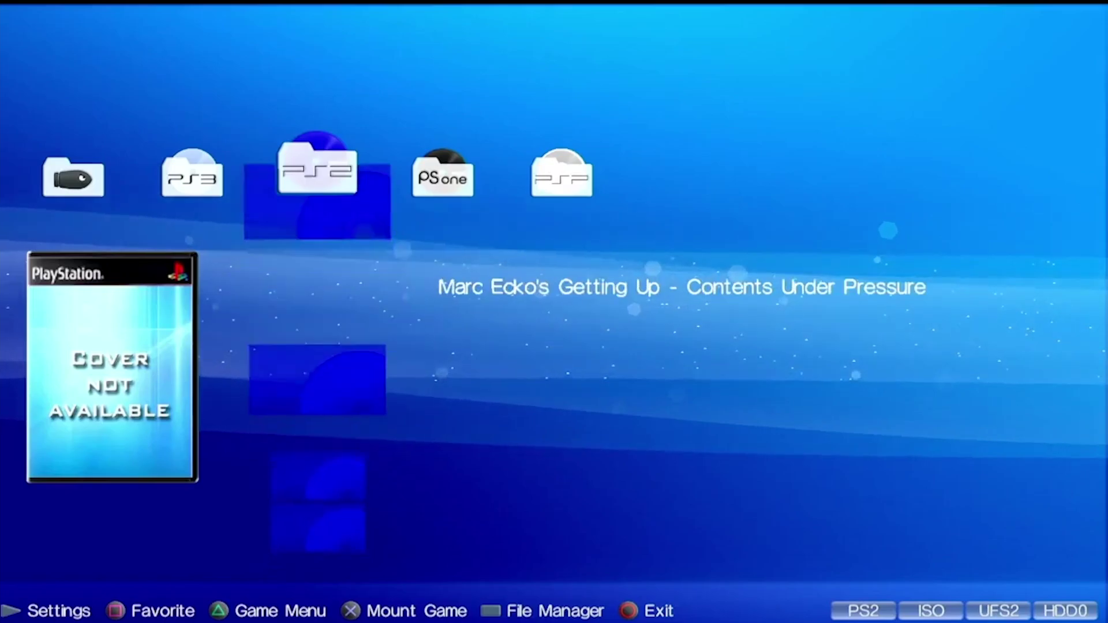
{"action": "key", "text": "Up"}
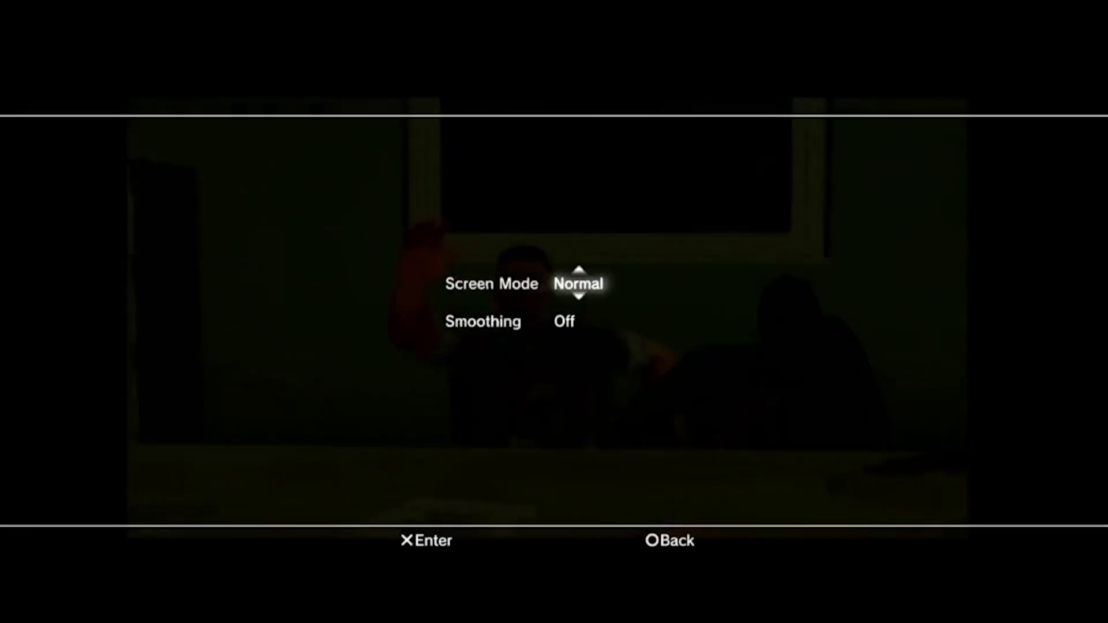
- Adjust the running PS2 game's Screen Mode and Smoothing options in Other Settings and close the in-game menu
{"action": "key", "text": "Return"}
{"action": "key", "text": "Down"}
{"action": "key", "text": "Return"}
{"action": "key", "text": "Up"}
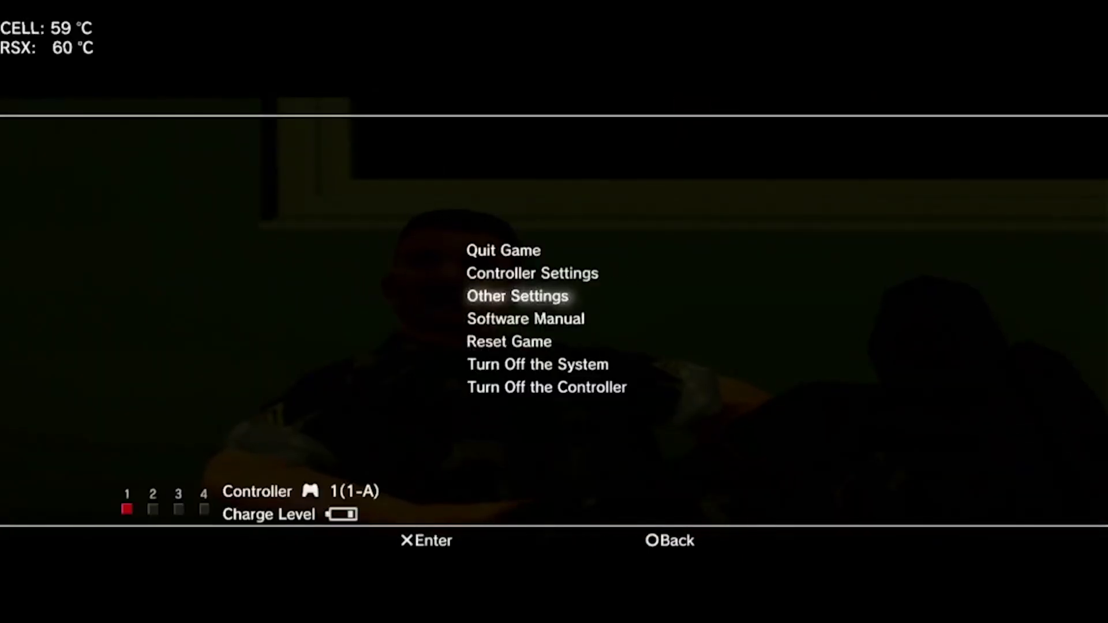
{"action": "key", "text": "Escape"}
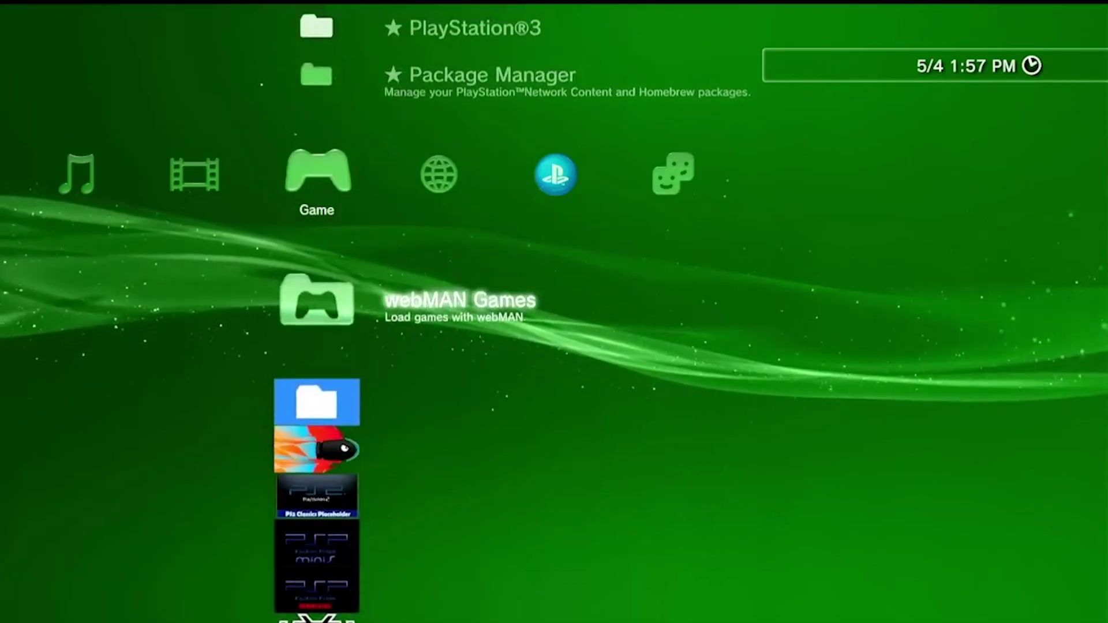
- Mount MTV Pimp My Ride, followed by LocoRoco 2, from the PlayStation Portable folder in webMAN Games
{"action": "key", "text": "Return"}
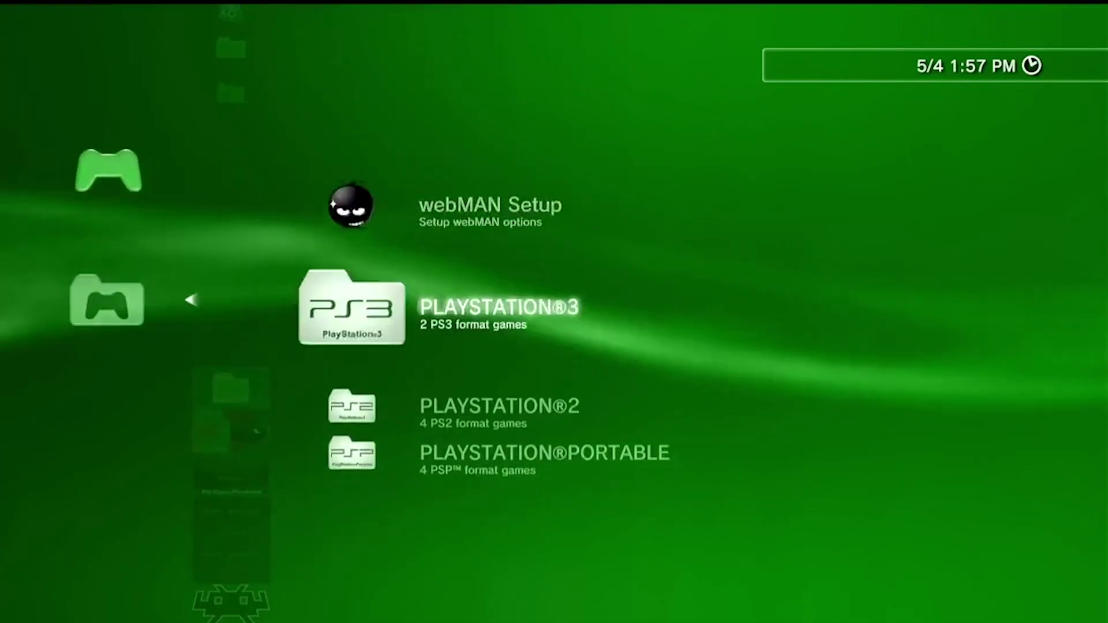
{"action": "key", "text": "Return"}
{"action": "key", "text": "Down"}
{"action": "key", "text": "Down"}
{"action": "key", "text": "Down"}
{"action": "key", "text": "Down"}
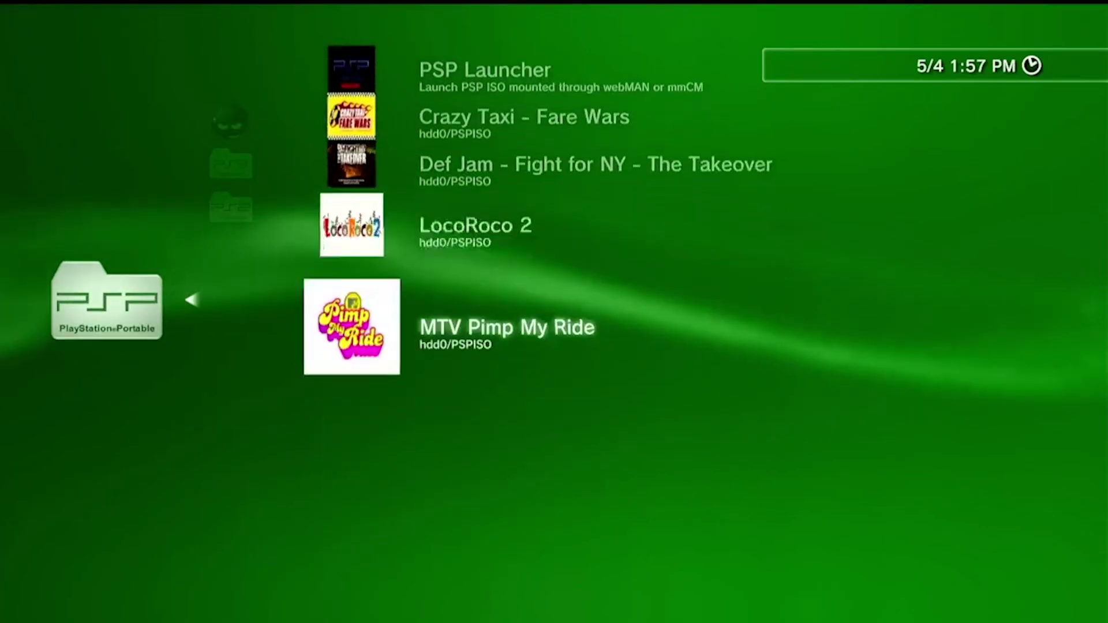
{"action": "key", "text": "Return"}
{"action": "key", "text": "Up"}
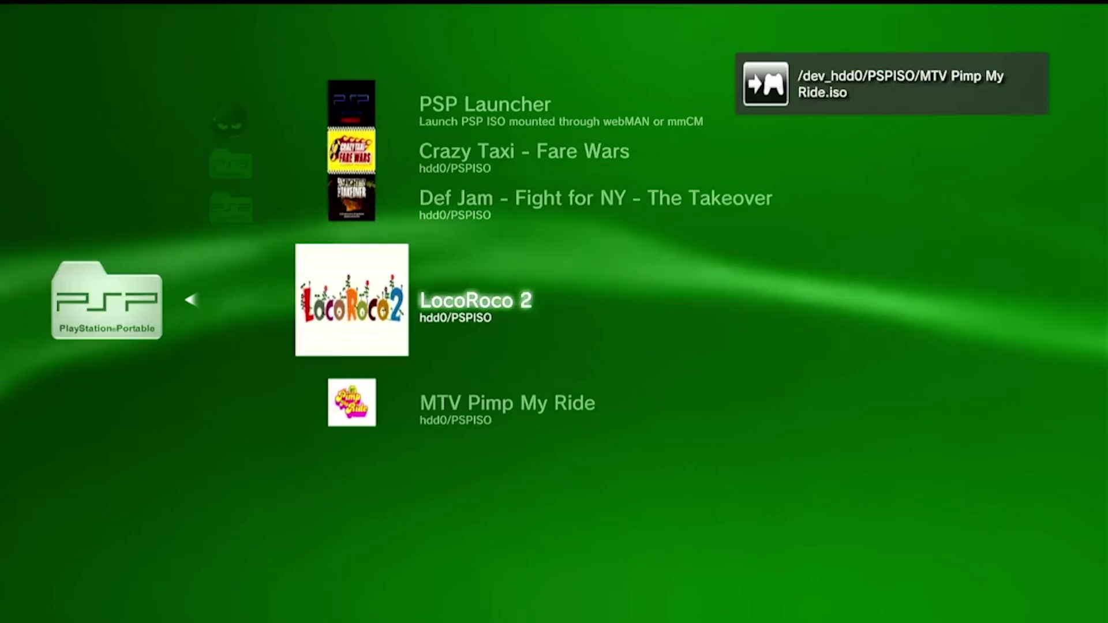
{"action": "key", "text": "Return"}
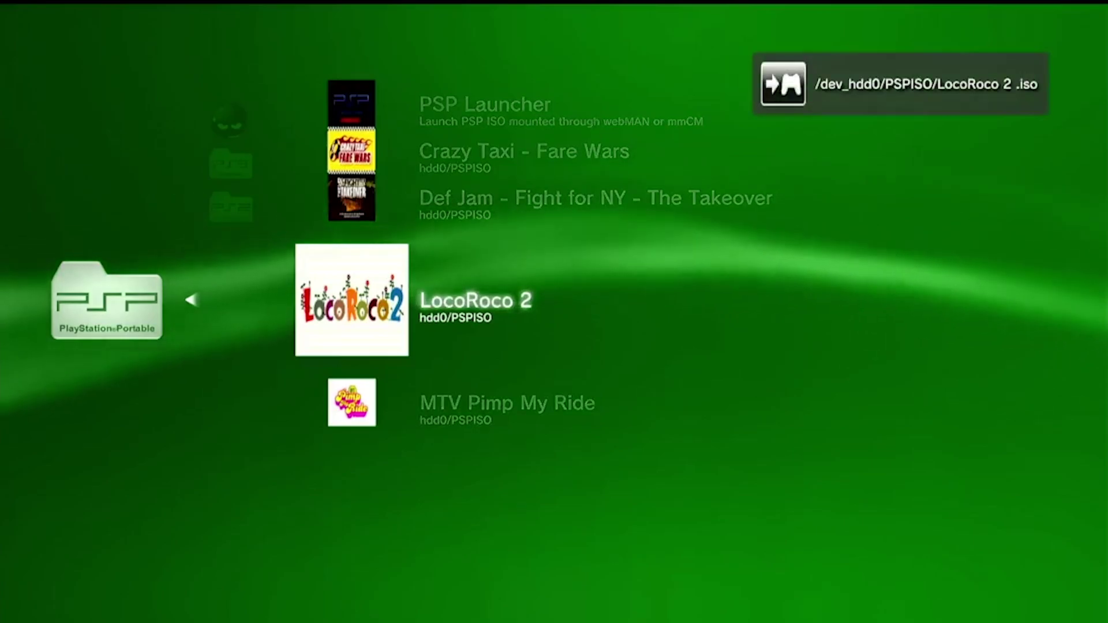